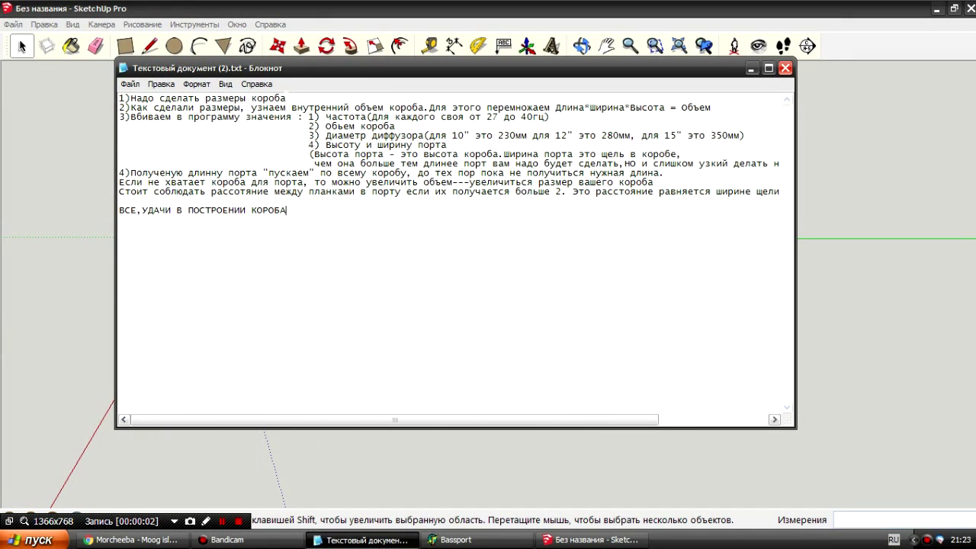
Read the first box-sizing note in Notepad, check BassPort, and return to SketchUp
left_click_drag(287, 98, 125, 99)
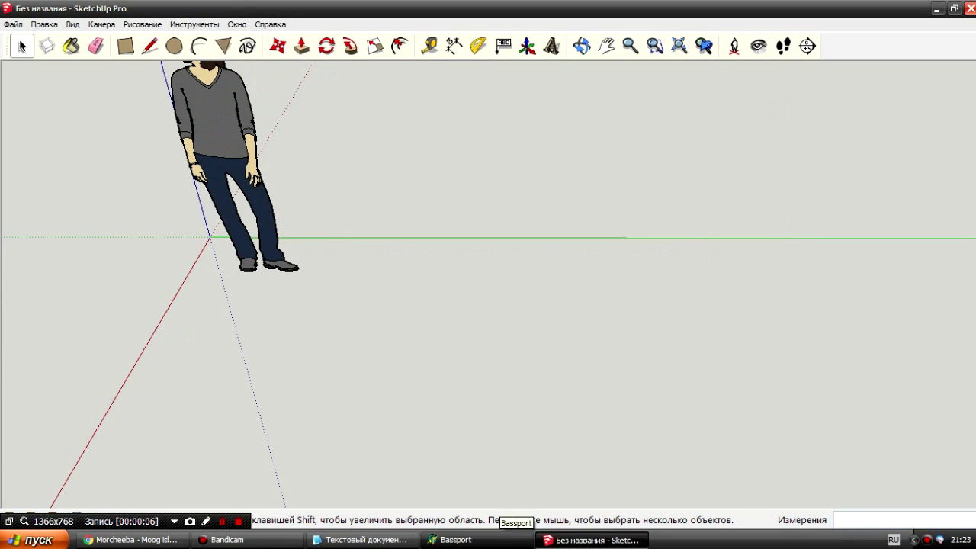
left_click(456, 540)
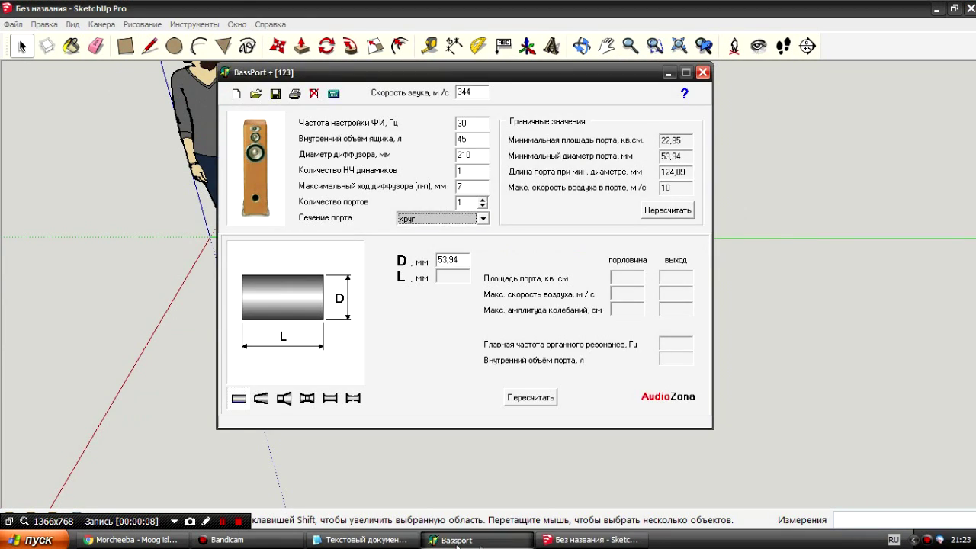
left_click(362, 540)
Pick the Line tool and place the first corner of the base outline
left_click(320, 146)
left_click(337, 34)
left_click(151, 46)
left_click(270, 321)
Draw the square base outline with typed edge lengths, including 600, and close it into a face
type("00")
key("Return")
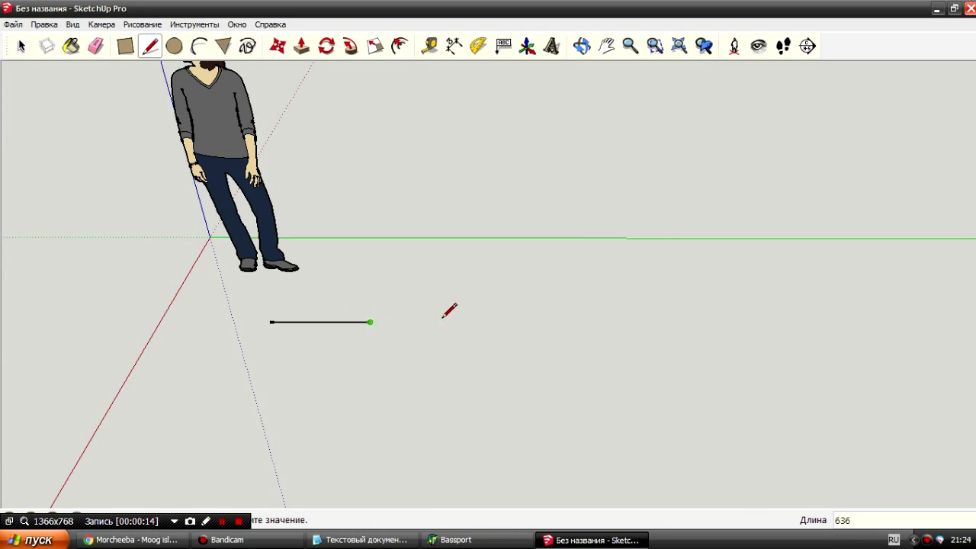
scroll(365, 324, "up", 3)
type("00")
key("Return")
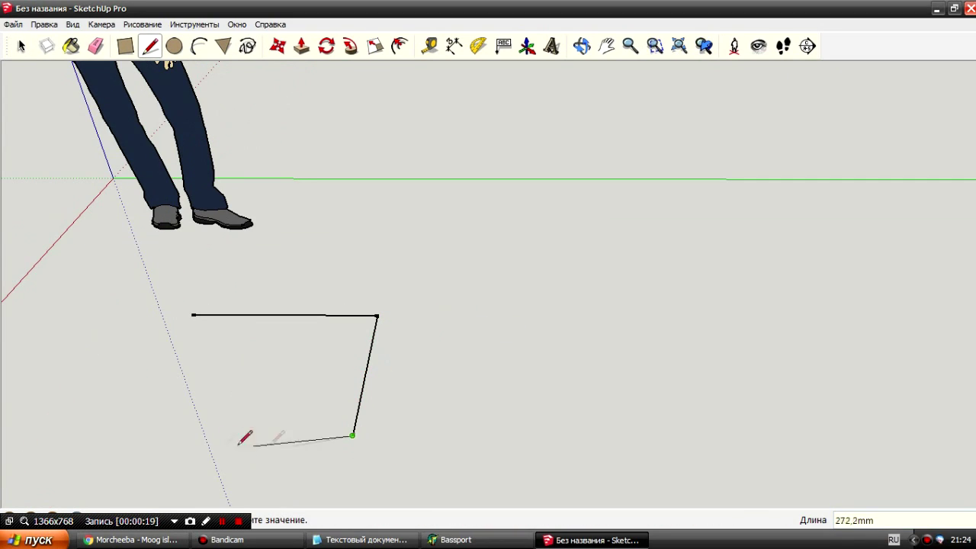
type("600")
key("Return")
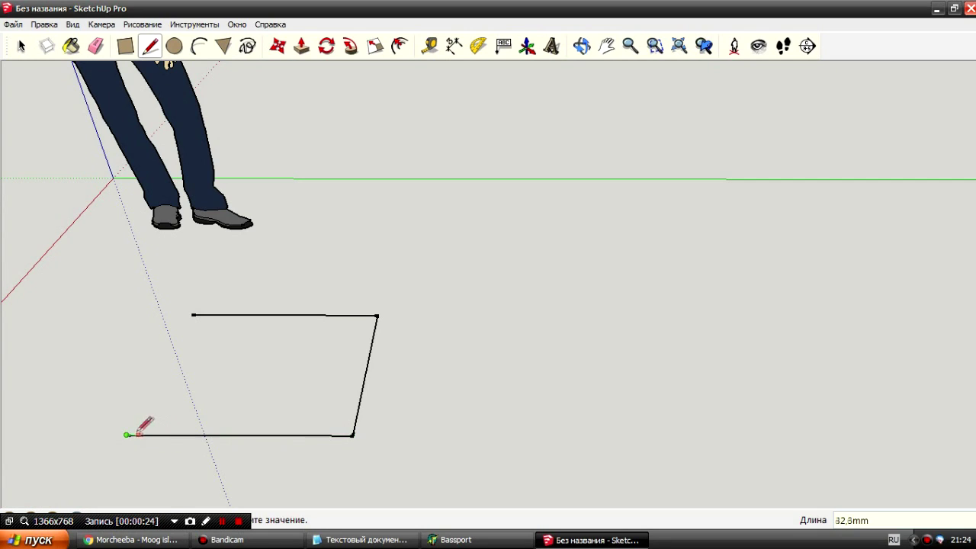
left_click(193, 314)
Push/Pull the base face into an 18 mm thick panel
key("p")
left_click(272, 397)
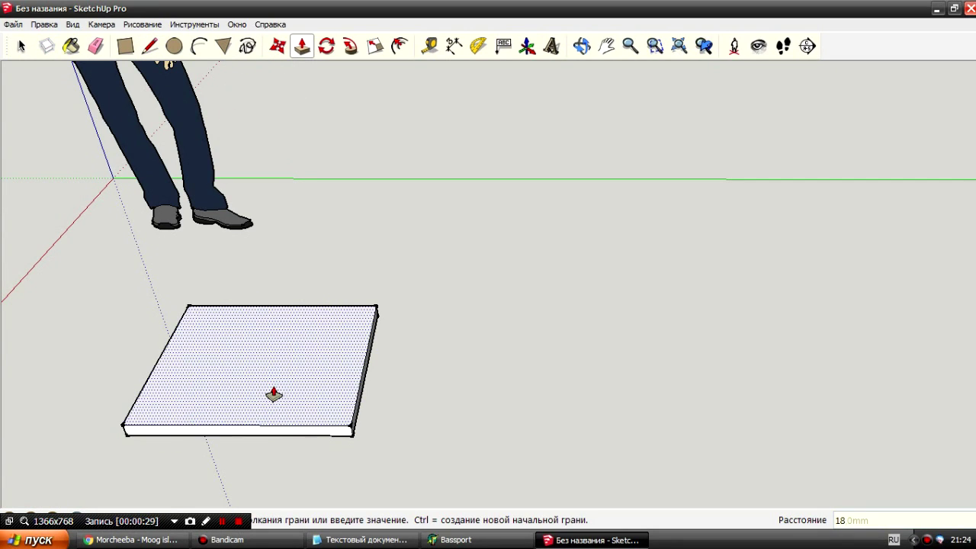
middle_click_drag(274, 394, 331, 451)
scroll(331, 450, "up", 2)
Draw left, right, bottom and top border lines 18 mm in from each edge of the top face
key("l")
left_click(243, 421)
left_click(300, 265)
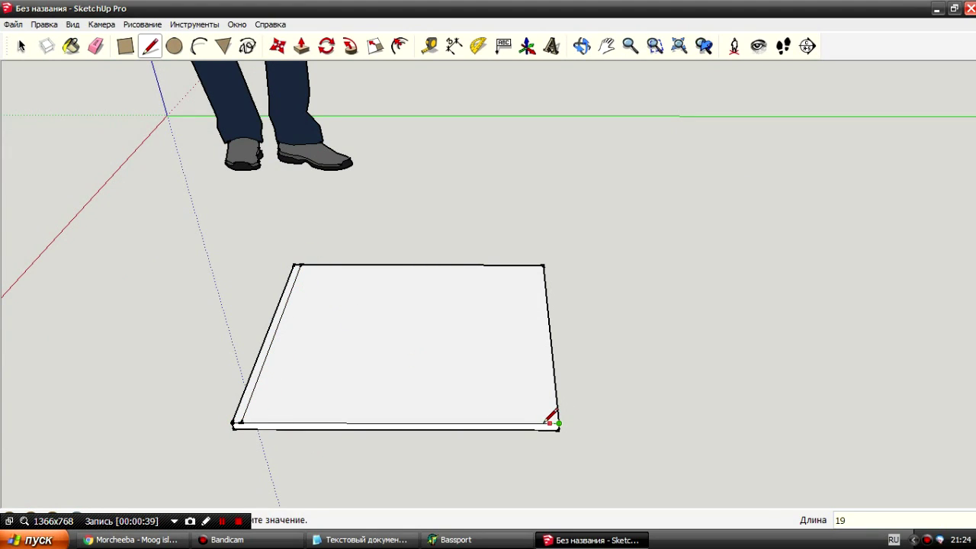
left_click(550, 421)
left_click(538, 266)
left_click(549, 418)
left_click(243, 418)
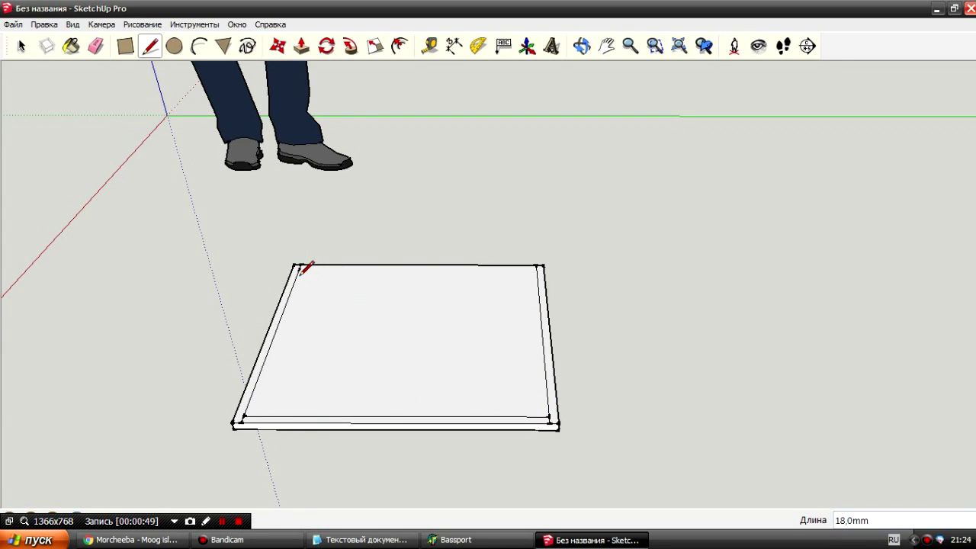
middle_click_drag(465, 266, 307, 384)
left_click(288, 387)
left_click(549, 381)
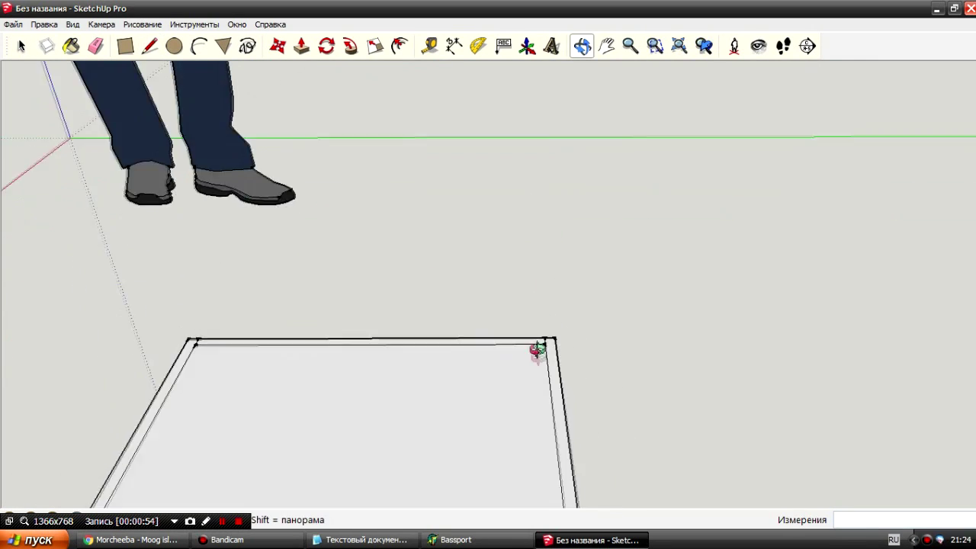
Raise the left and front border strips into 300 mm walls
scroll(539, 351, "down", 3)
left_click(301, 46)
left_click(312, 337)
type("300")
key("Return")
left_click(317, 428)
mouse_move(321, 267)
middle_mouse_down()
mouse_move(546, 315)
mouse_move(348, 307)
mouse_move(375, 436)
middle_mouse_up()
left_click(292, 301)
Draw a 300 mm vertical corner edge and the wall's bottom edge to form the next wall
left_click(151, 46)
middle_click_drag(321, 229, 464, 311)
left_click(371, 351)
middle_click_drag(374, 355, 522, 364)
middle_click_drag(516, 309, 543, 392)
type("300")
key("Return")
left_click(284, 320)
middle_click_drag(284, 321, 267, 202)
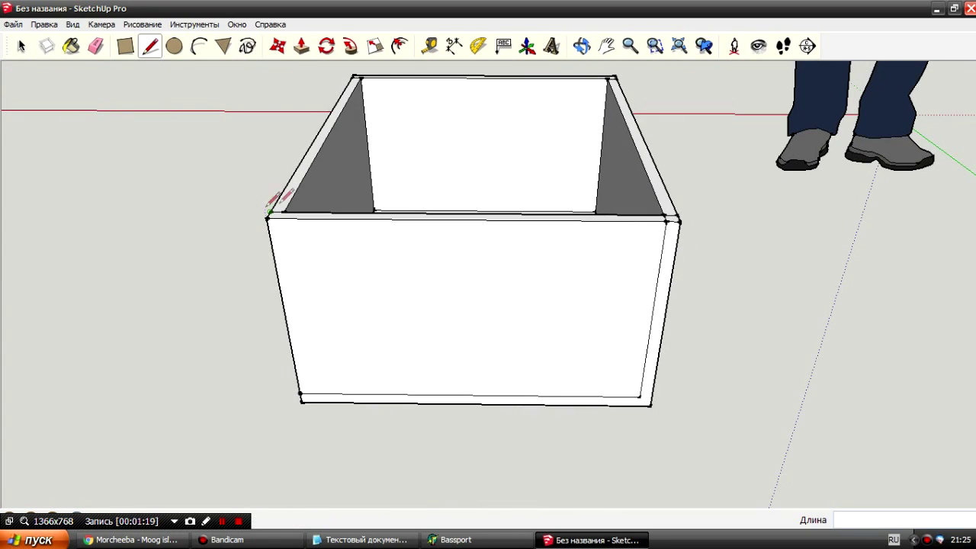
scroll(296, 217, "up", 2)
mouse_move(290, 246)
middle_mouse_down()
mouse_move(523, 198)
mouse_move(279, 285)
mouse_move(353, 315)
middle_mouse_up()
Erase stray edges and draw the missing edges down both far wall corners
key("e")
mouse_move(577, 186)
middle_mouse_down()
mouse_move(266, 247)
mouse_move(468, 374)
mouse_move(581, 379)
mouse_move(153, 424)
middle_mouse_up()
key("l")
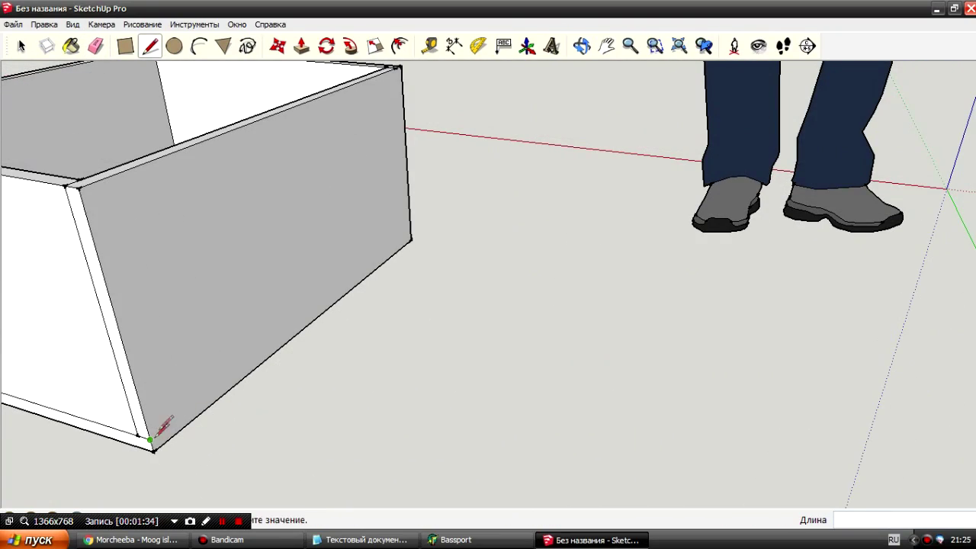
mouse_move(420, 213)
middle_mouse_down()
mouse_move(697, 338)
mouse_move(600, 307)
mouse_move(649, 327)
mouse_move(429, 142)
middle_mouse_up()
left_click(447, 168)
left_click(457, 424)
middle_click_drag(458, 424, 507, 135)
left_click(517, 128)
left_click(516, 312)
middle_click_drag(472, 290, 130, 137)
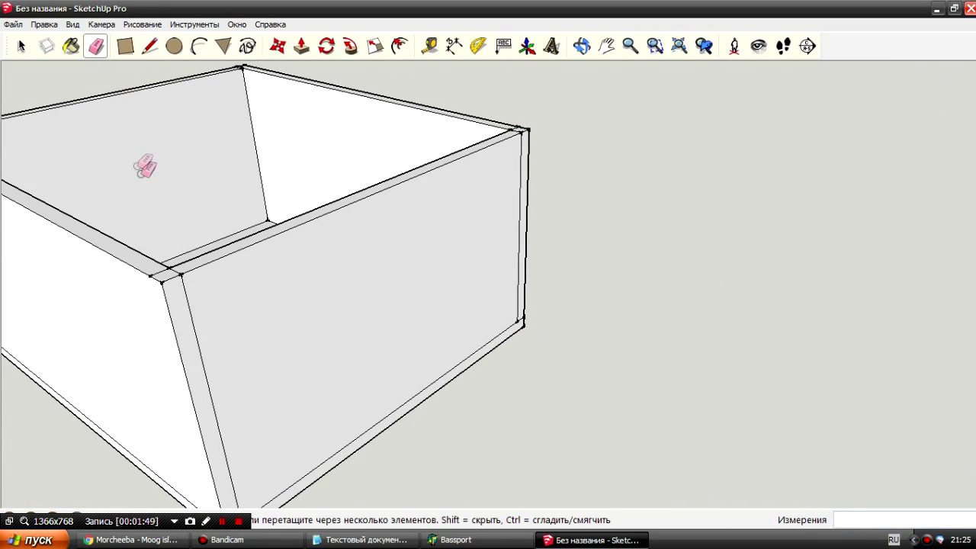
mouse_move(501, 158)
middle_mouse_down()
mouse_move(538, 149)
mouse_move(490, 218)
mouse_move(738, 312)
mouse_move(398, 320)
middle_mouse_up()
Measure the box's inside length (600 mm) and width (500 mm) with Tape Measure
key("e")
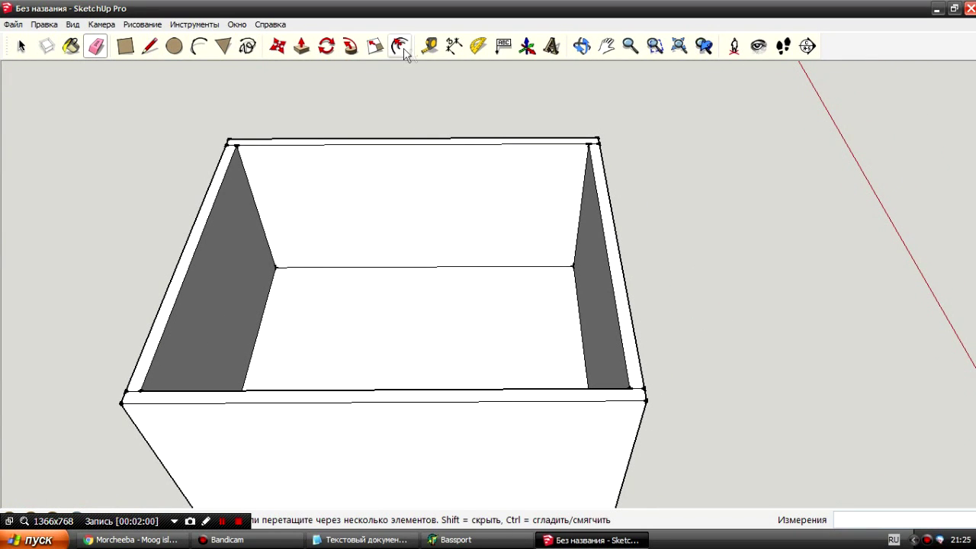
left_click(430, 46)
left_click(276, 267)
left_click(579, 255)
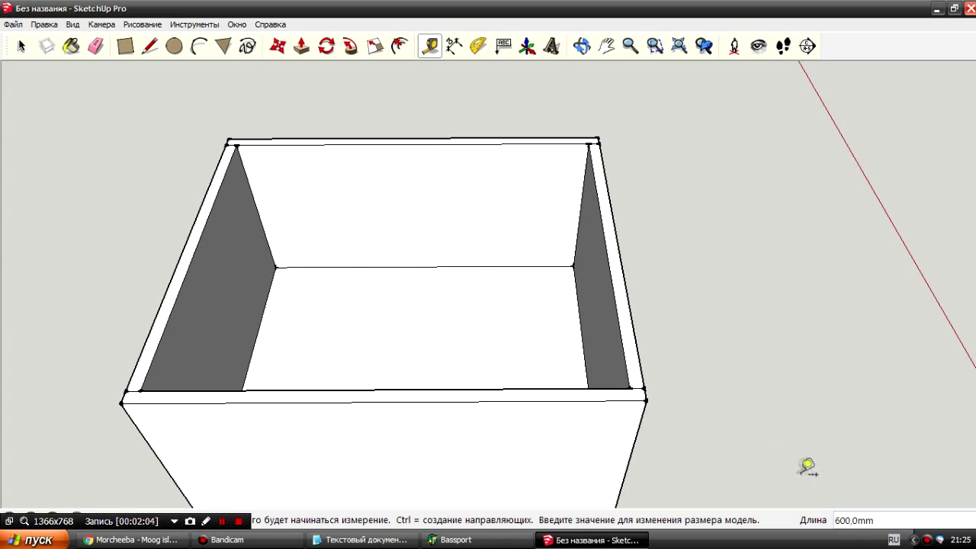
middle_click_drag(533, 284, 562, 251)
left_click(557, 256)
left_click(569, 141)
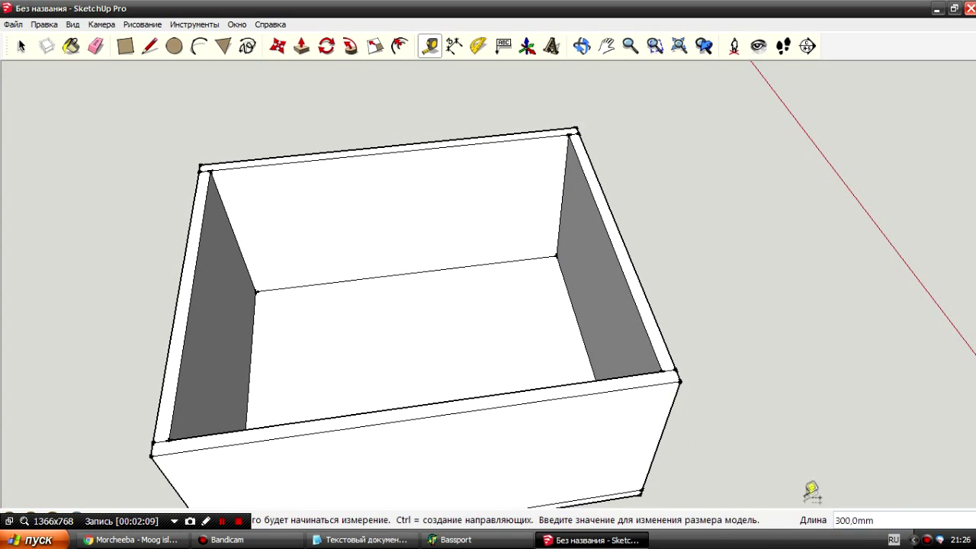
middle_click_drag(811, 484, 867, 348)
left_click(397, 257)
left_click(657, 271)
mouse_move(658, 271)
middle_mouse_down()
mouse_move(453, 300)
mouse_move(198, 432)
middle_mouse_up()
Launch Calculator from the Start menu and enter 6
left_click(34, 540)
left_click(46, 251)
left_click(141, 162)
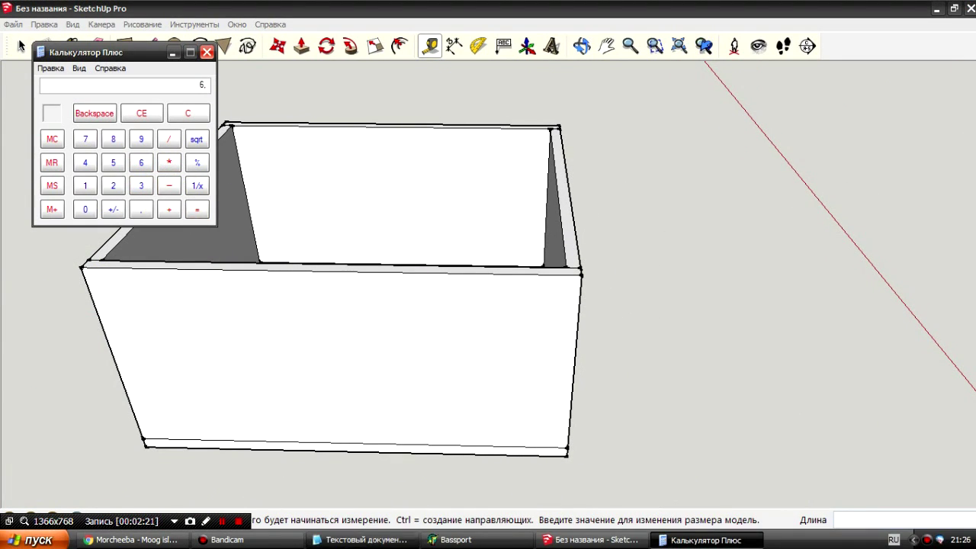
Reread the internal-volume note in Notepad and return to the SketchUp box
left_click(360, 540)
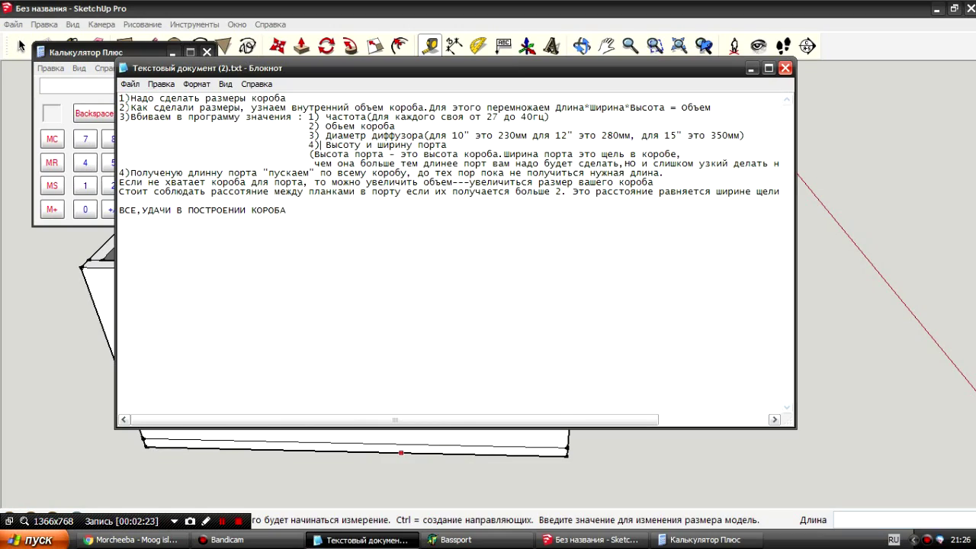
left_click_drag(122, 108, 558, 107)
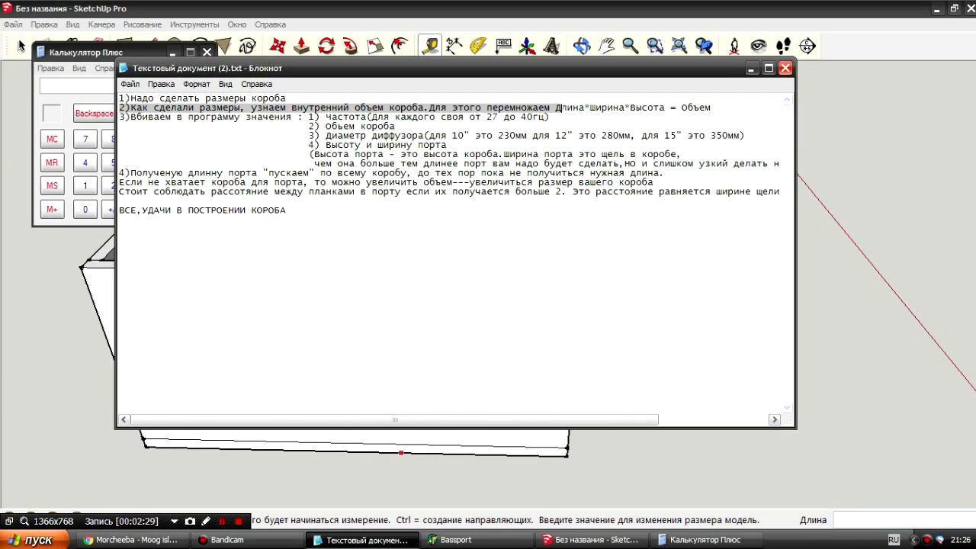
left_click(692, 108)
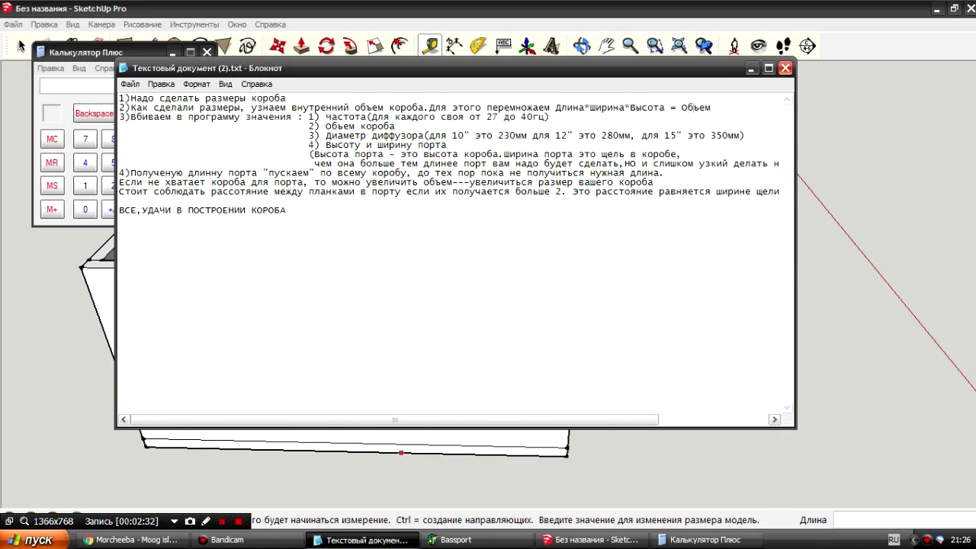
left_click(559, 8)
middle_click_drag(453, 199, 453, 275)
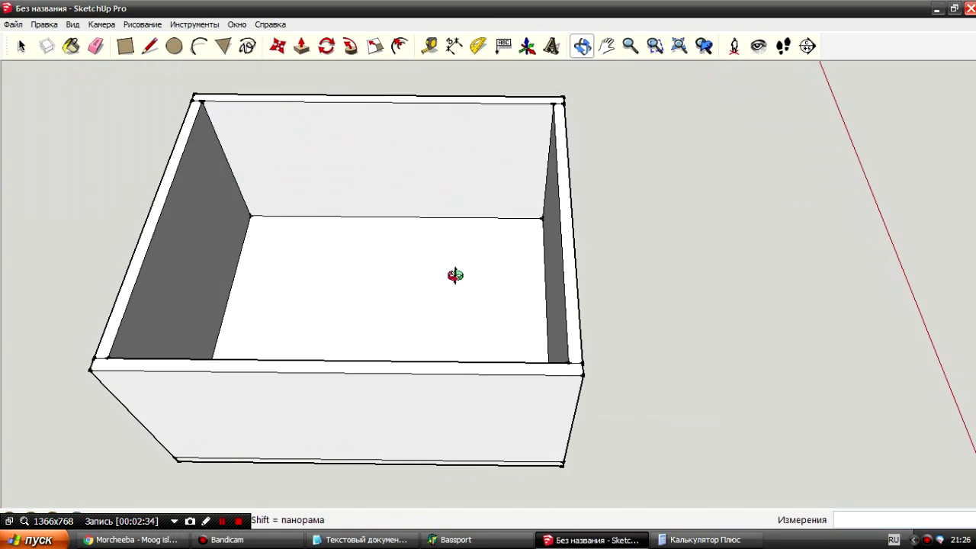
Take further inside measurements, including 500 mm to the back corner, and place a guide point
left_click(250, 218)
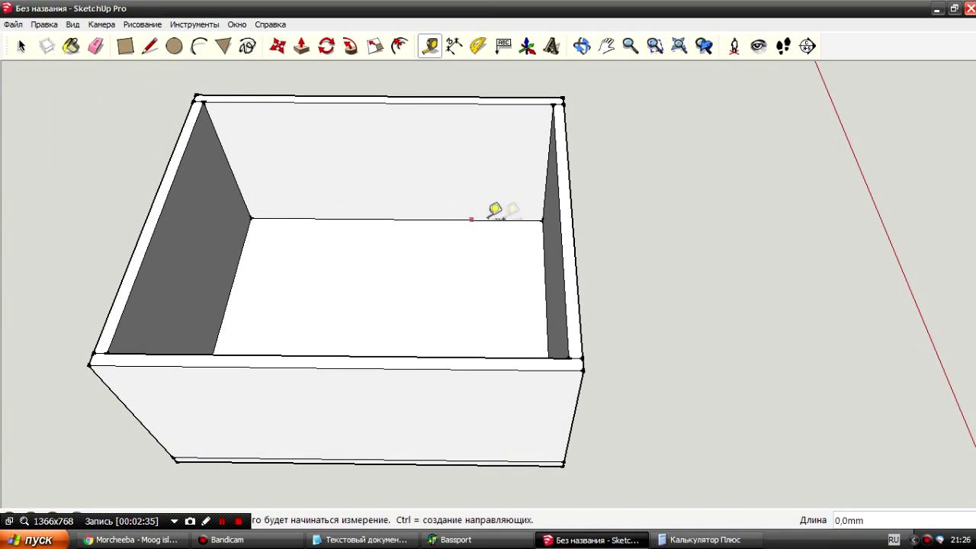
left_click(542, 221)
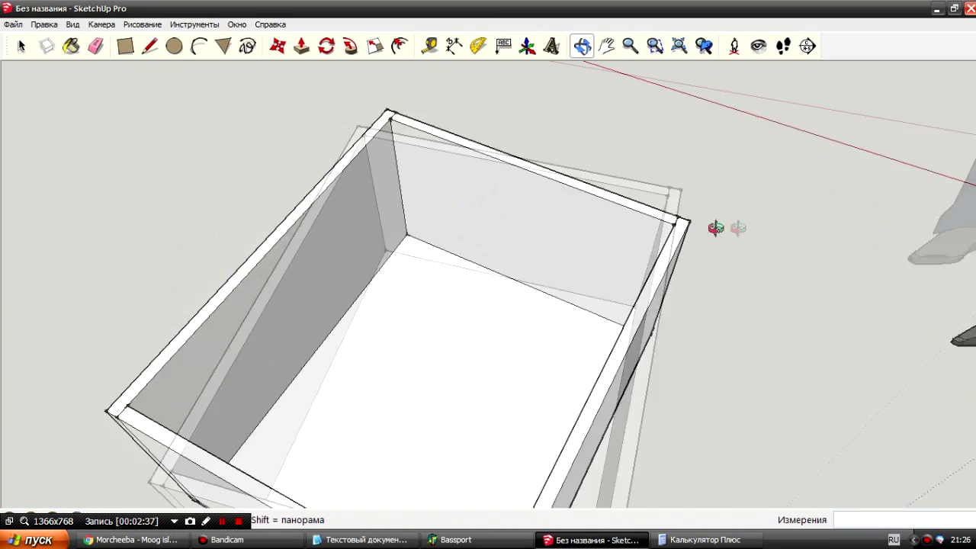
middle_click_drag(259, 218, 421, 228)
left_click(379, 256)
left_click(632, 298)
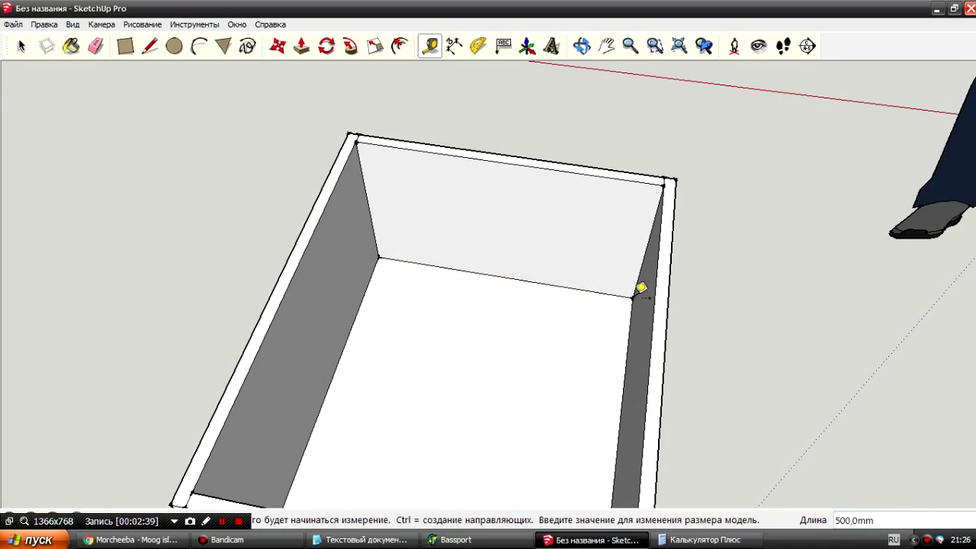
left_click(378, 256)
left_click(459, 234)
mouse_move(505, 244)
middle_mouse_down()
mouse_move(134, 198)
mouse_move(148, 200)
middle_mouse_up()
Clear Calculator, compute 6 × 3, and bring BassPort forward
left_click(705, 539)
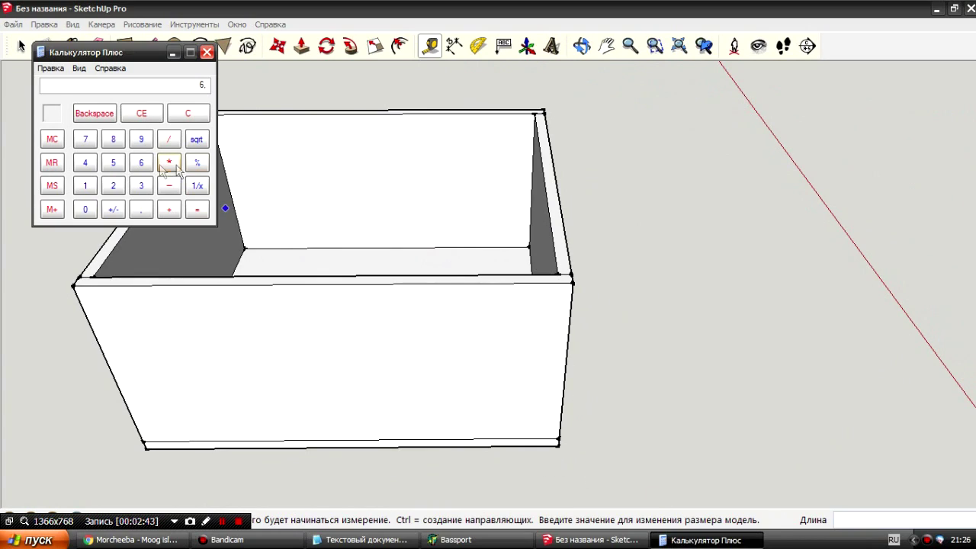
left_click(141, 113)
left_click(141, 163)
left_click(163, 166)
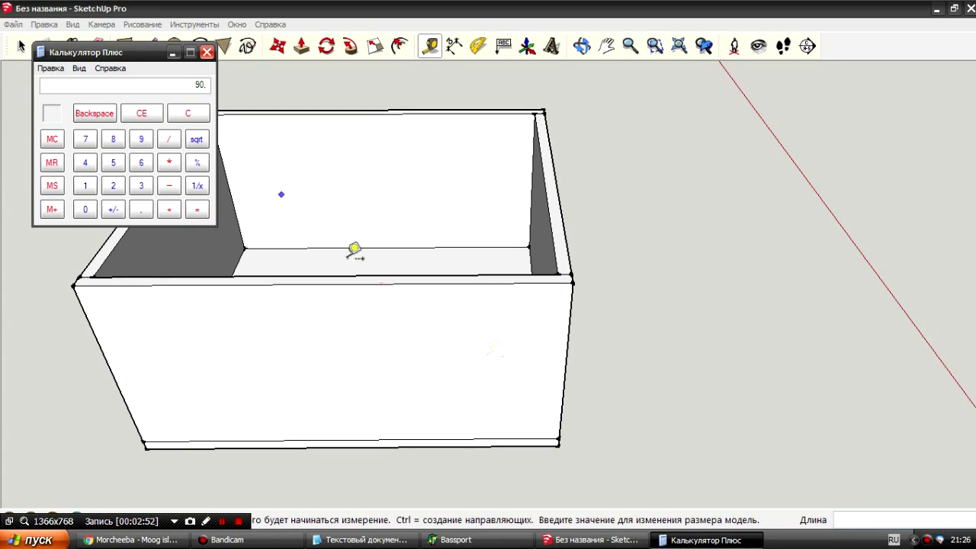
left_click(450, 539)
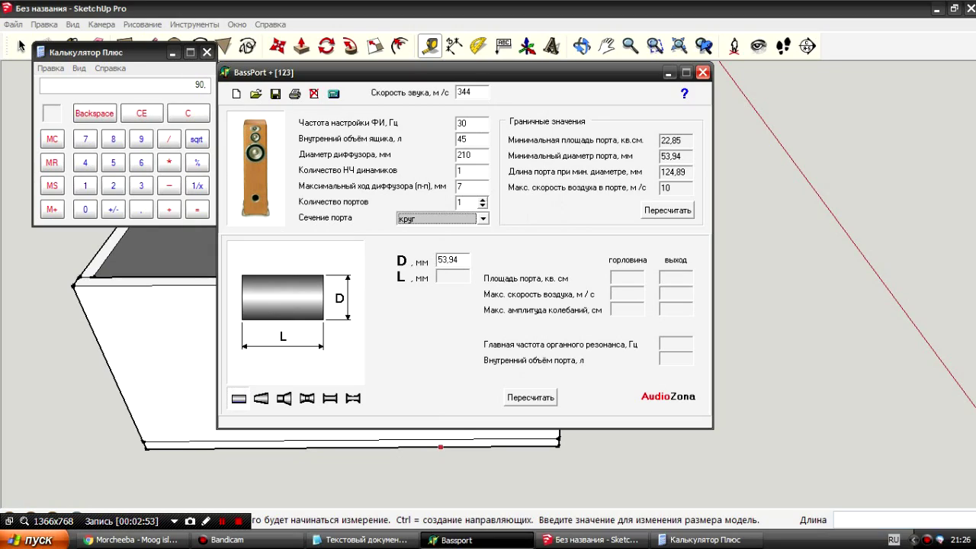
Enter 32 Hz tuning and 90 litres internal volume in BassPort, then bring up the notes
left_click(465, 122)
type("32")
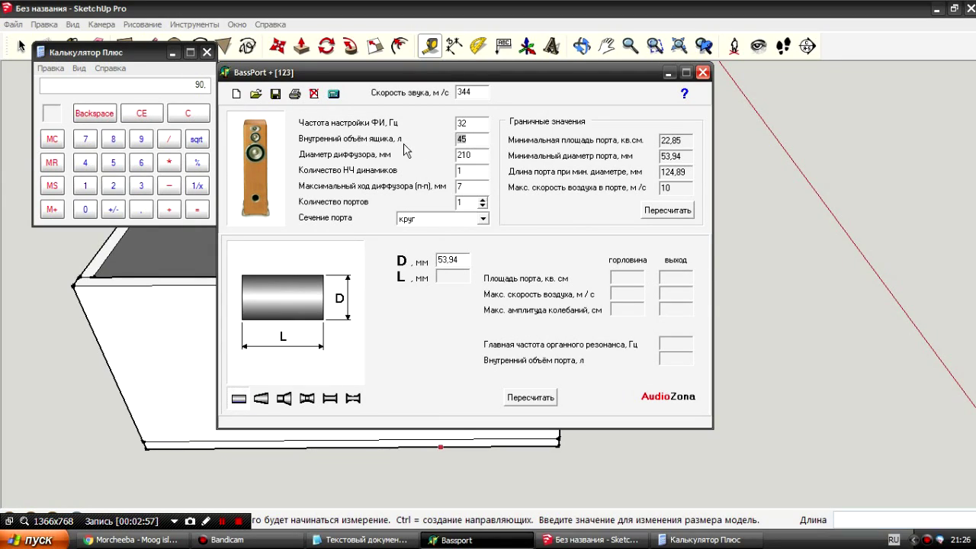
type("90")
left_click(410, 538)
Review the notes on 27–40 Hz tuning, box volume and the 12-inch, 280 mm cone diameter
left_click_drag(122, 117, 546, 117)
left_click(543, 116)
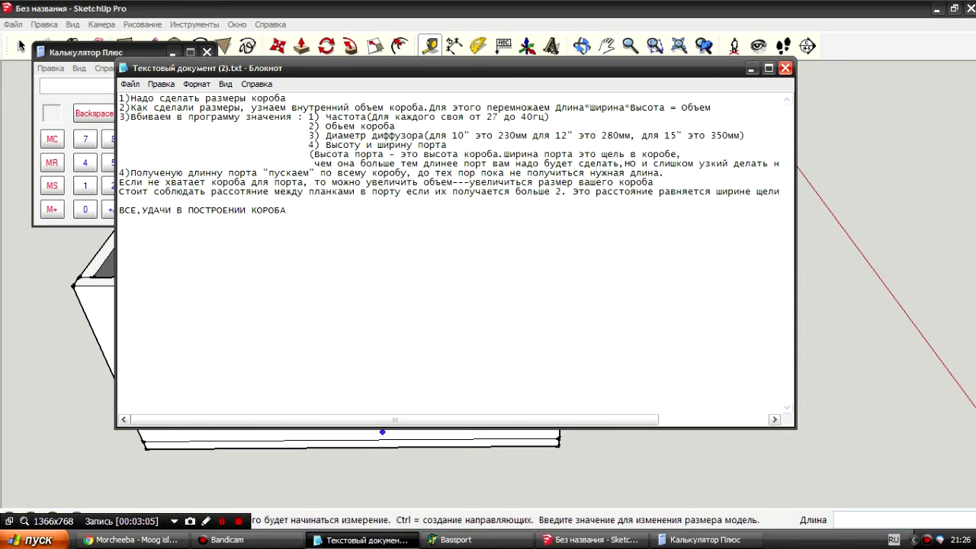
left_click_drag(325, 116, 549, 117)
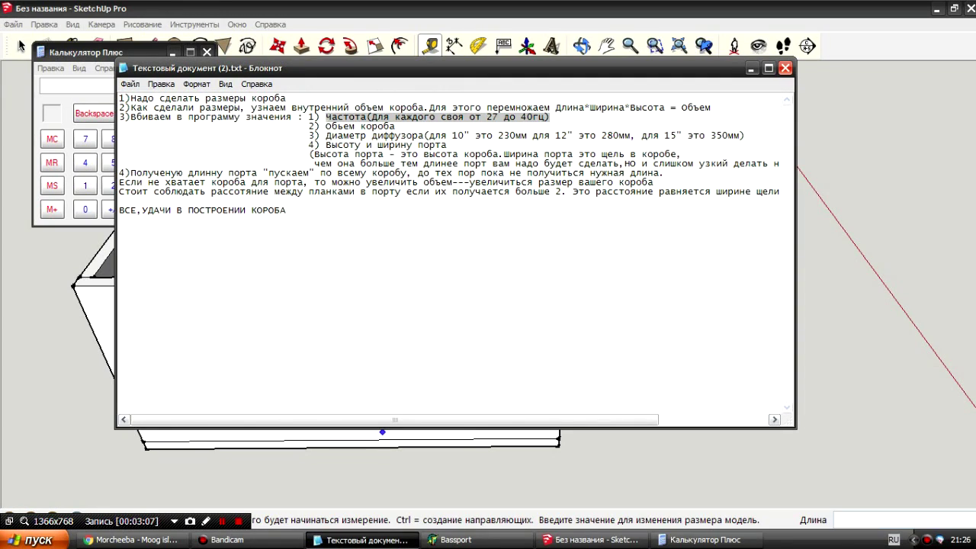
left_click_drag(320, 126, 396, 125)
left_click_drag(308, 136, 741, 136)
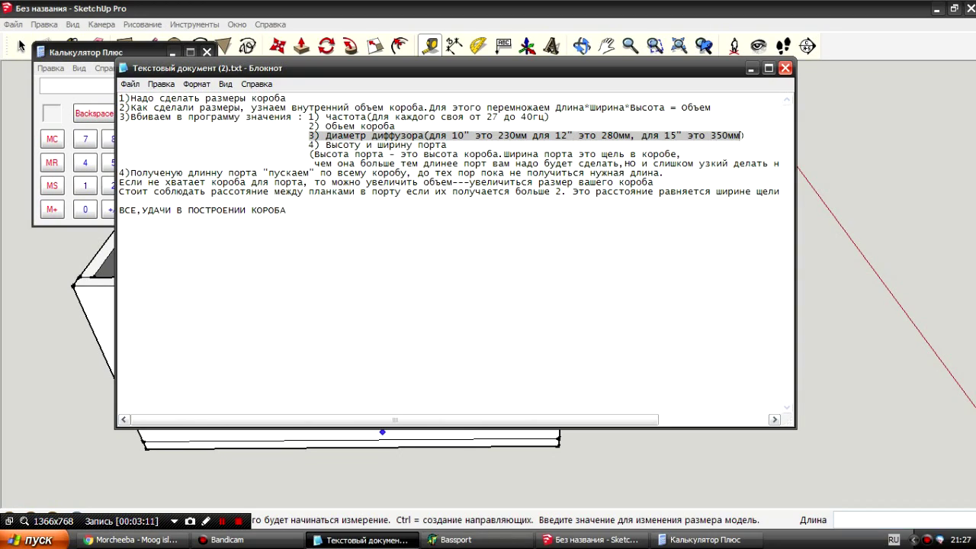
left_click_drag(555, 135, 636, 136)
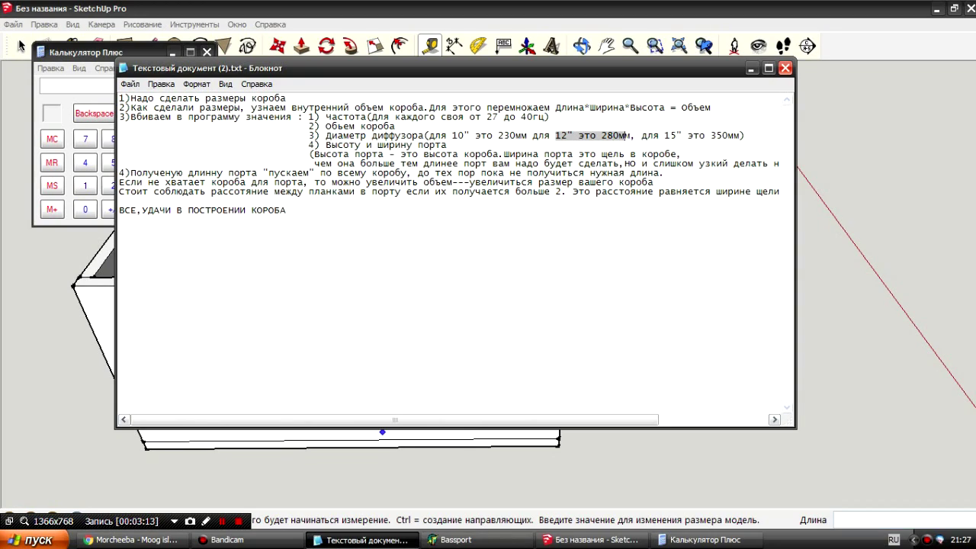
left_click(627, 136)
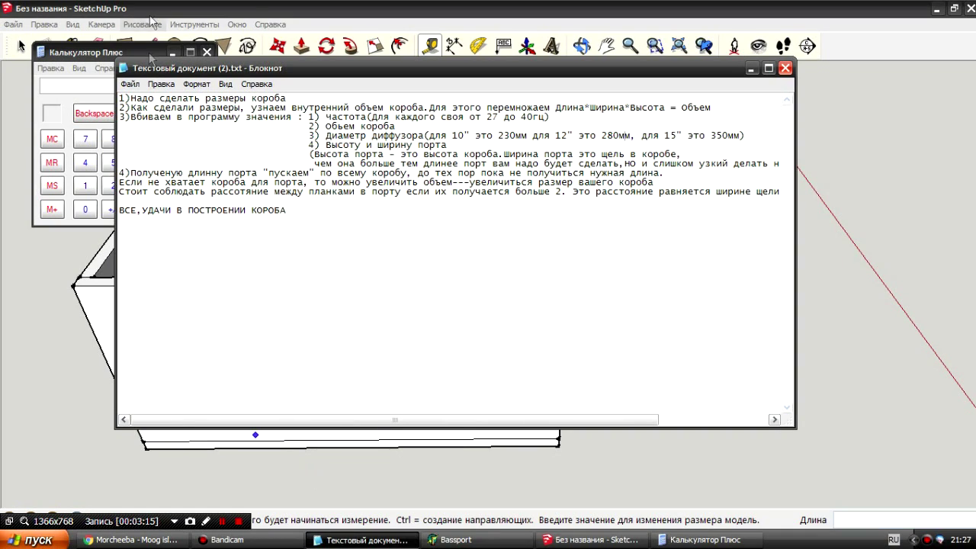
Close Calculator and return to BassPort
left_click(705, 540)
left_click(207, 49)
left_click(456, 539)
type("30")
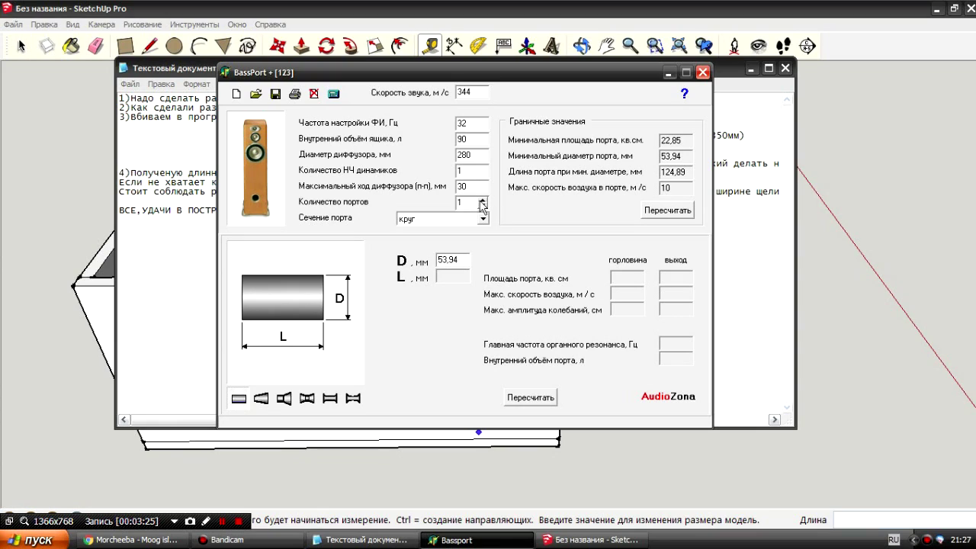
Set BassPort's port section to rectangular (прямоугольник) and bring the notes to the front
left_click(482, 219)
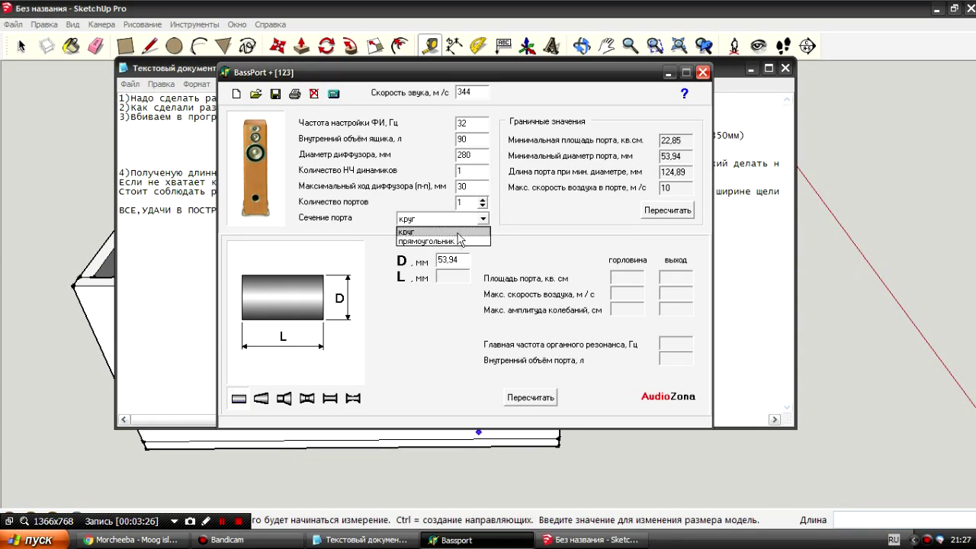
left_click(465, 244)
left_click(183, 173)
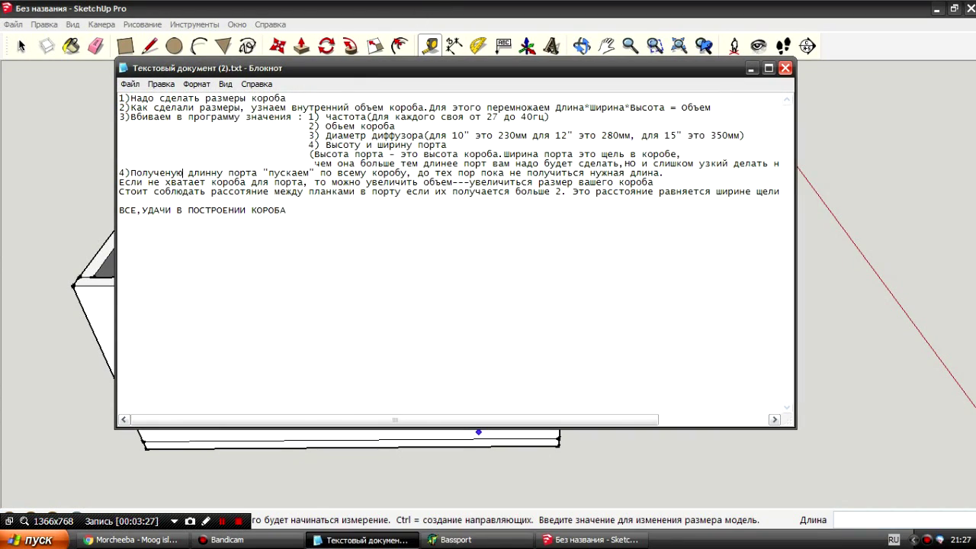
Read the notes that port height equals box height and wider slots need longer ports, then return to BassPort
left_click_drag(325, 145, 433, 145)
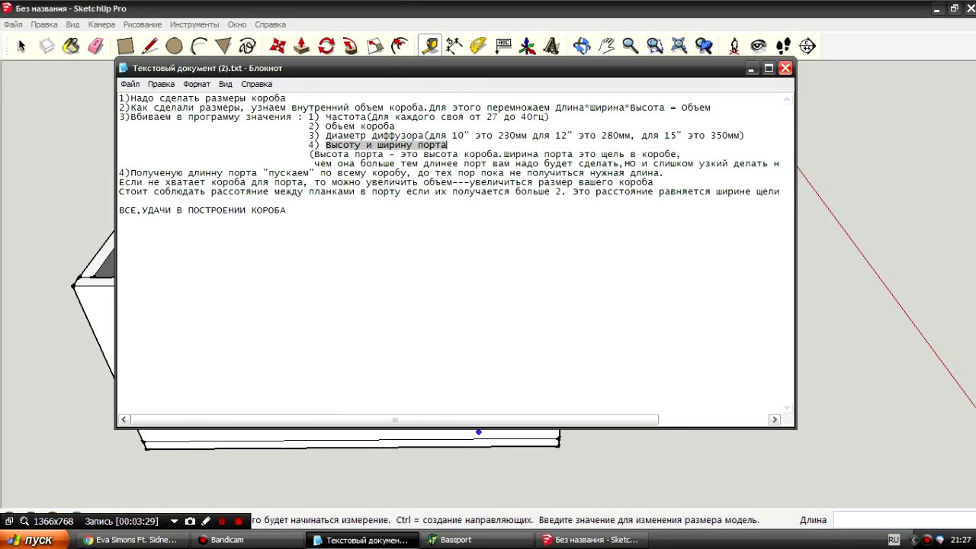
left_click_drag(310, 154, 614, 154)
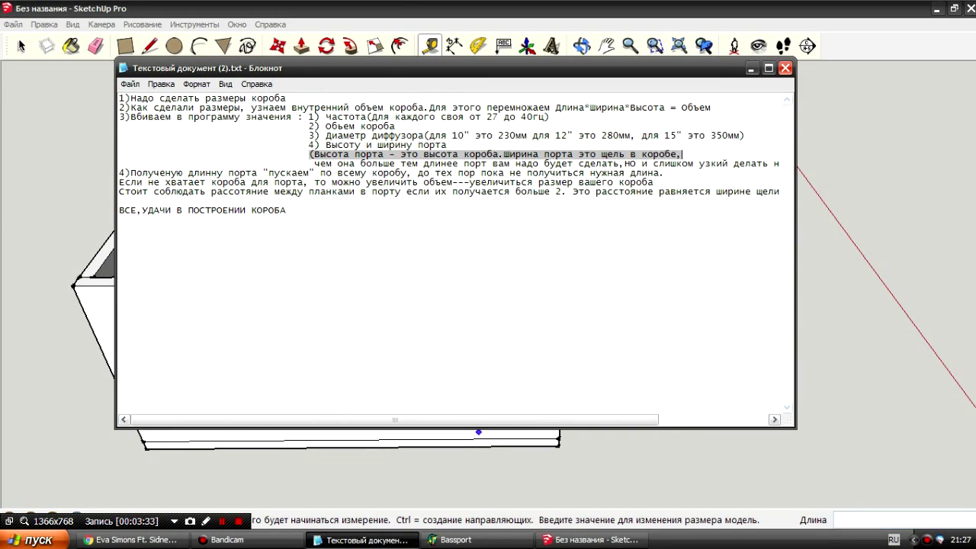
left_click_drag(314, 163, 568, 163)
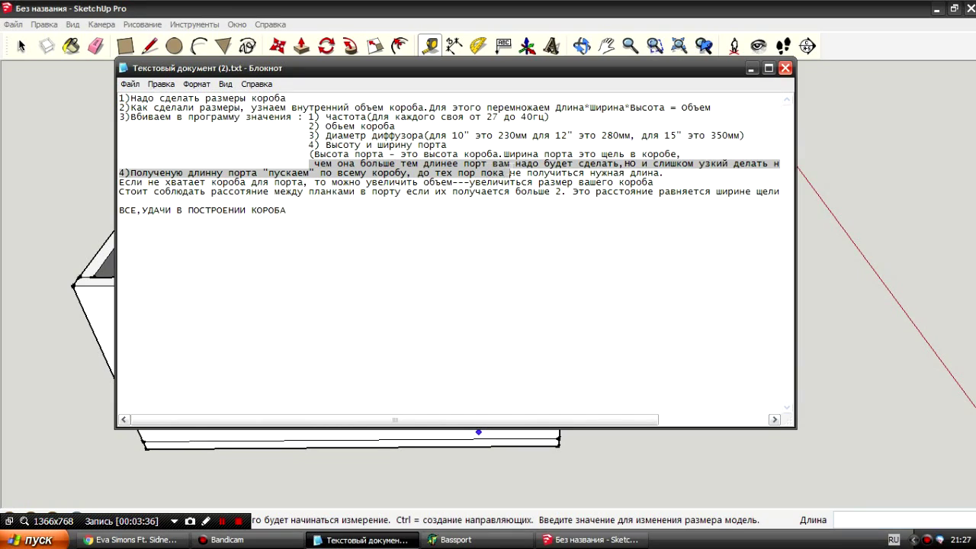
left_click(568, 163)
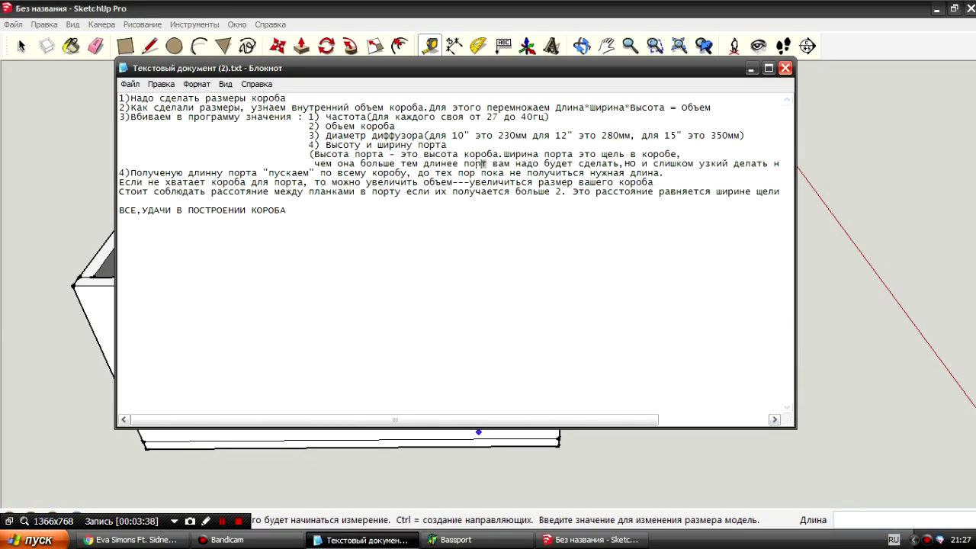
left_click_drag(526, 163, 717, 164)
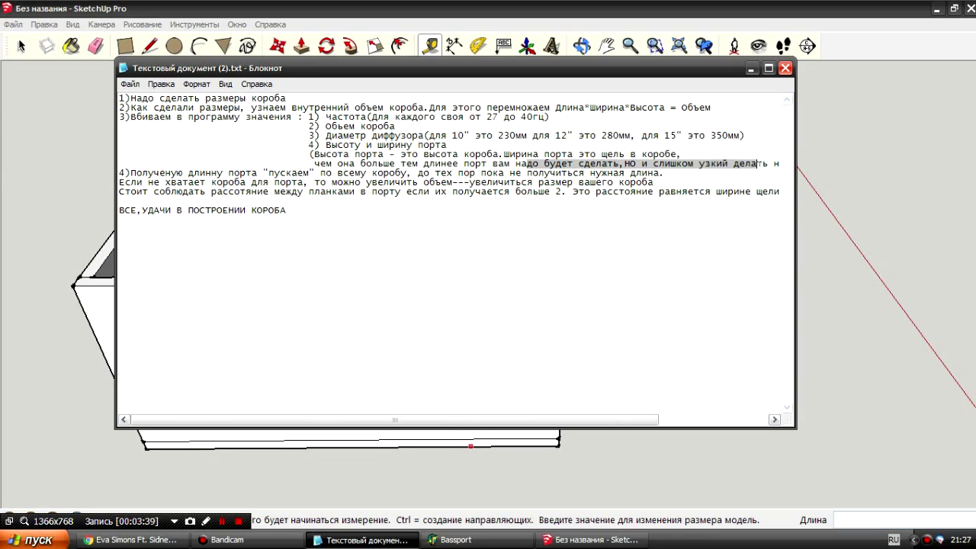
left_click(717, 163)
left_click_drag(503, 420, 395, 419)
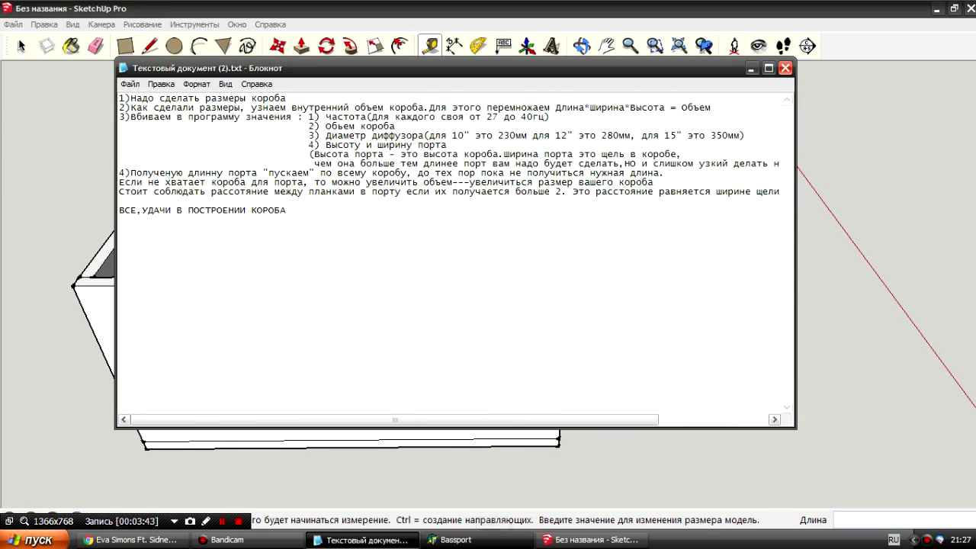
left_click(496, 540)
key("Tab")
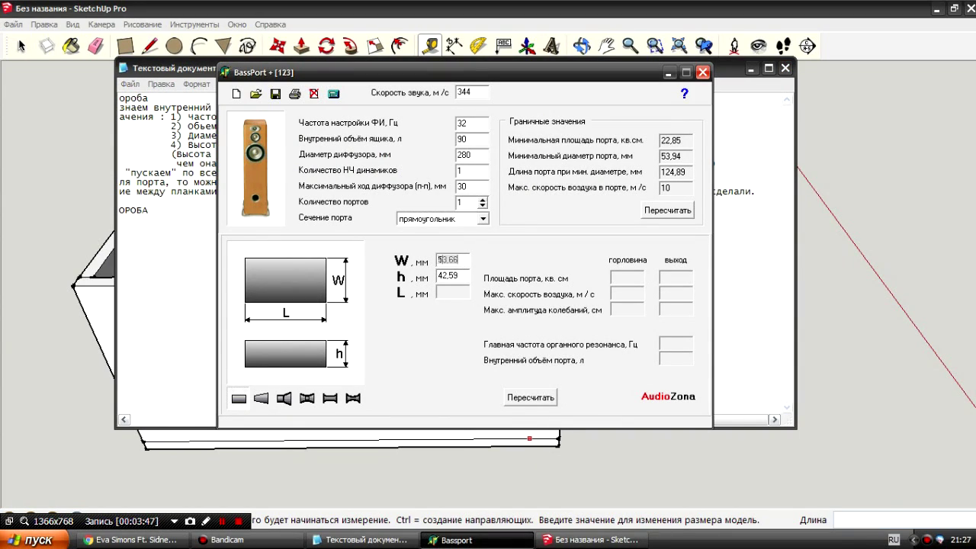
Enter a 100 × 300 mm port, recalculate to an 815.52 mm length, and return to the notes
type("3")
left_click(546, 397)
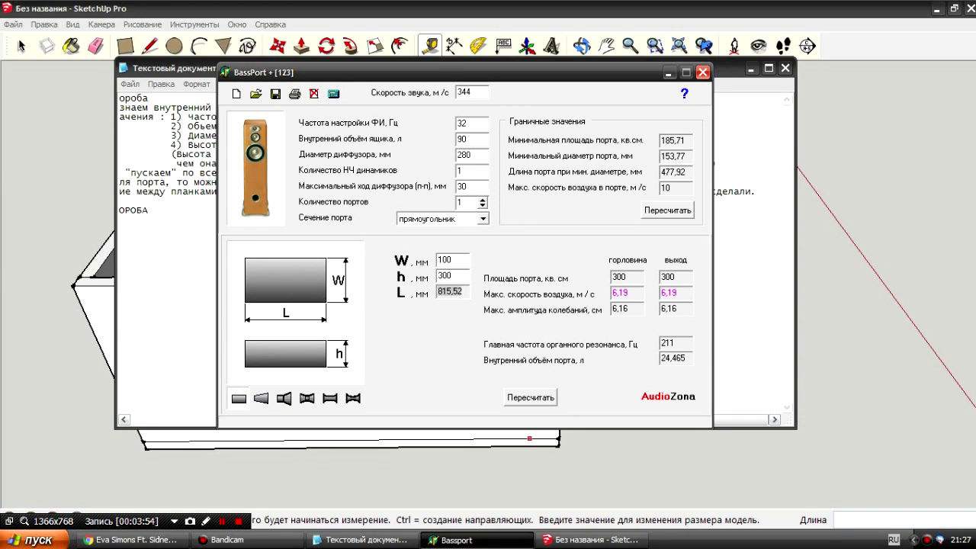
left_click(131, 173)
left_click_drag(290, 419, 168, 419)
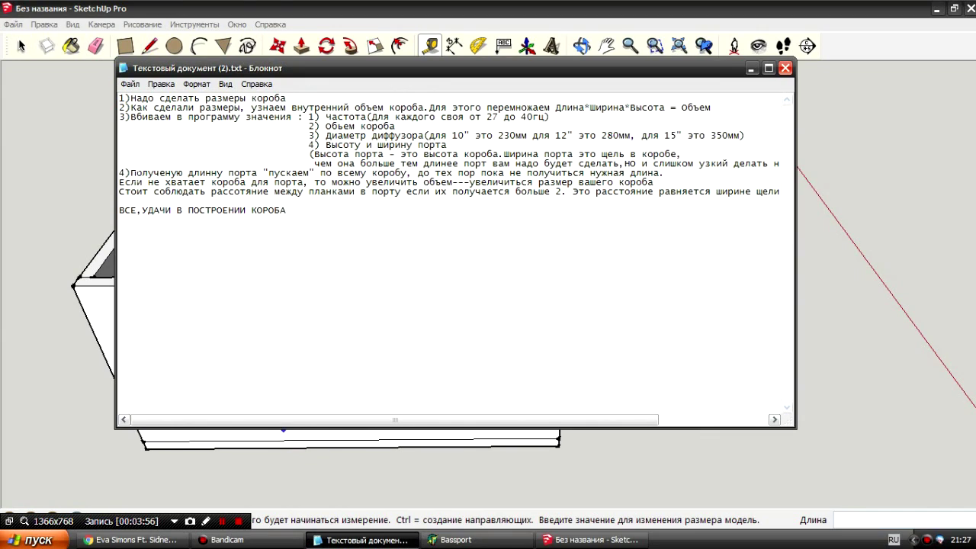
Highlight and read the Notepad notes on port length and on increasing box volume
left_click_drag(148, 173, 235, 174)
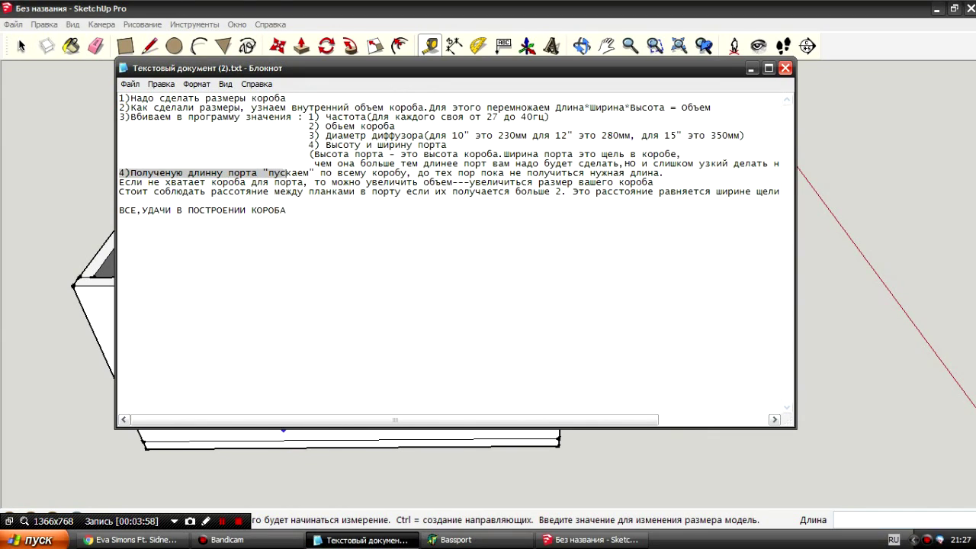
left_click(269, 173)
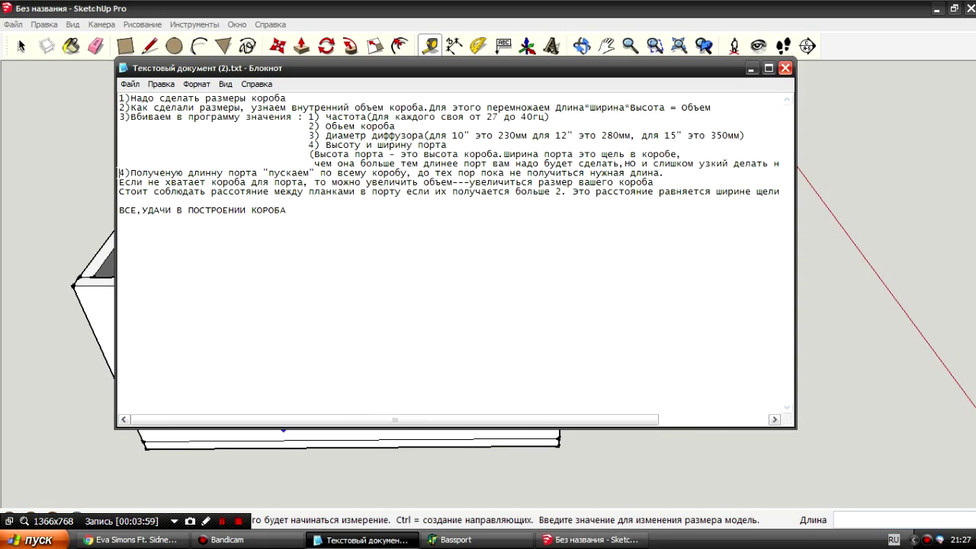
left_click_drag(120, 173, 451, 173)
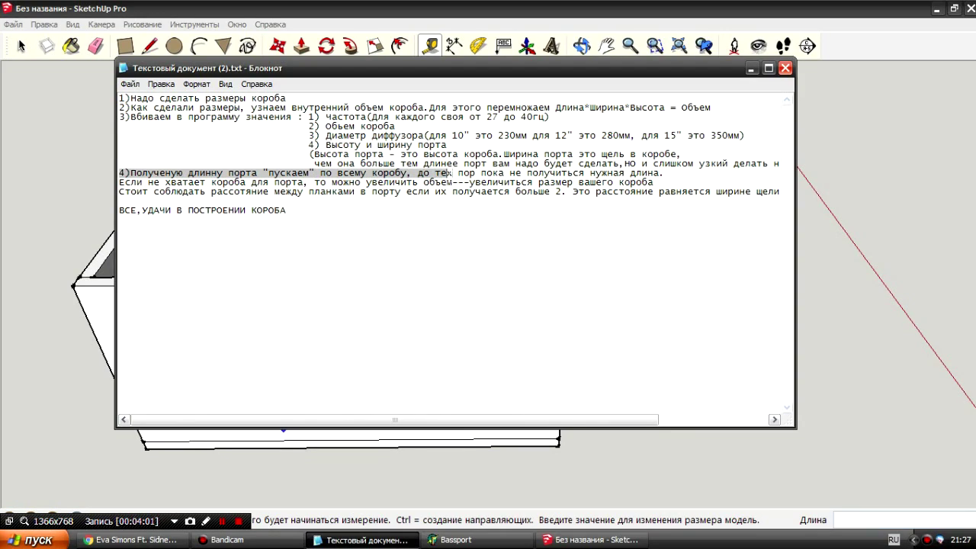
left_click_drag(532, 173, 665, 173)
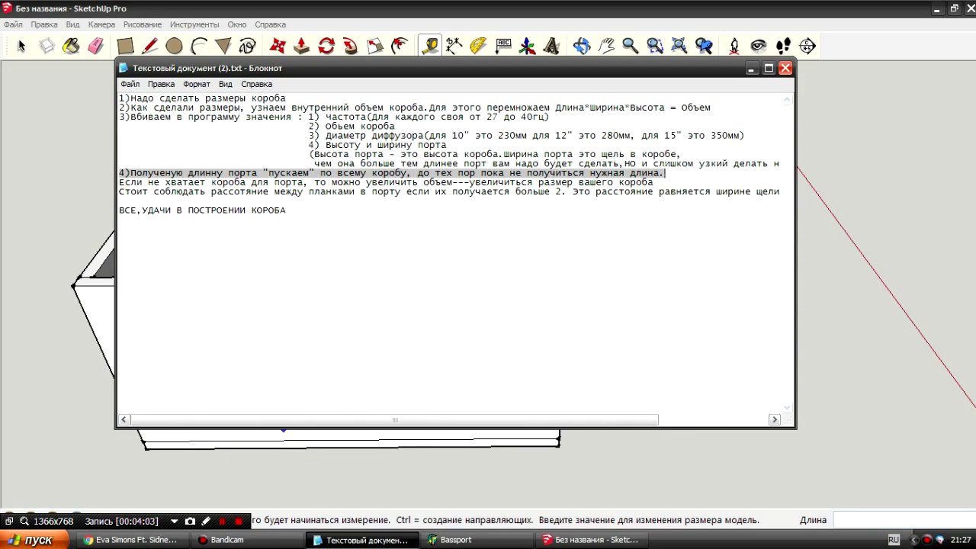
left_click_drag(120, 182, 278, 183)
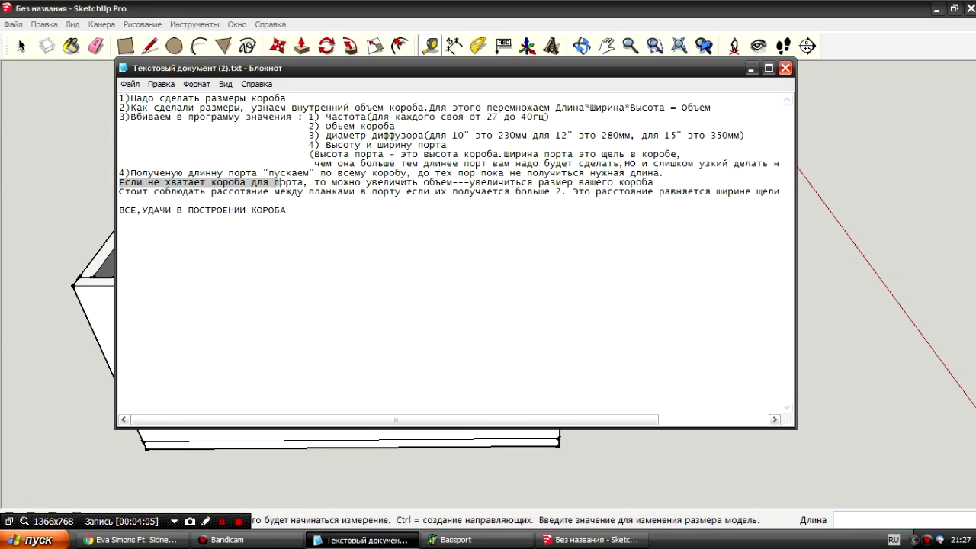
left_click_drag(350, 183, 532, 183)
left_click(546, 183)
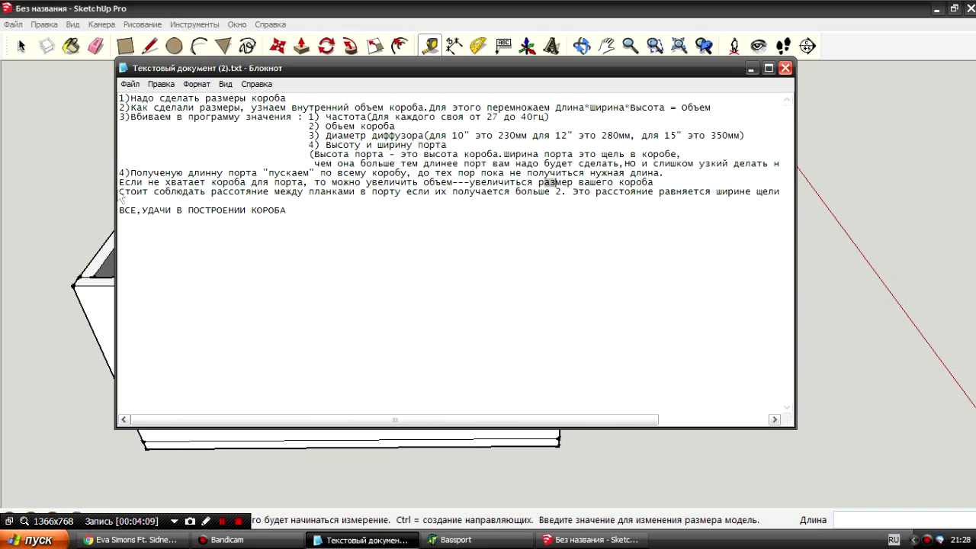
left_click_drag(116, 189, 120, 189)
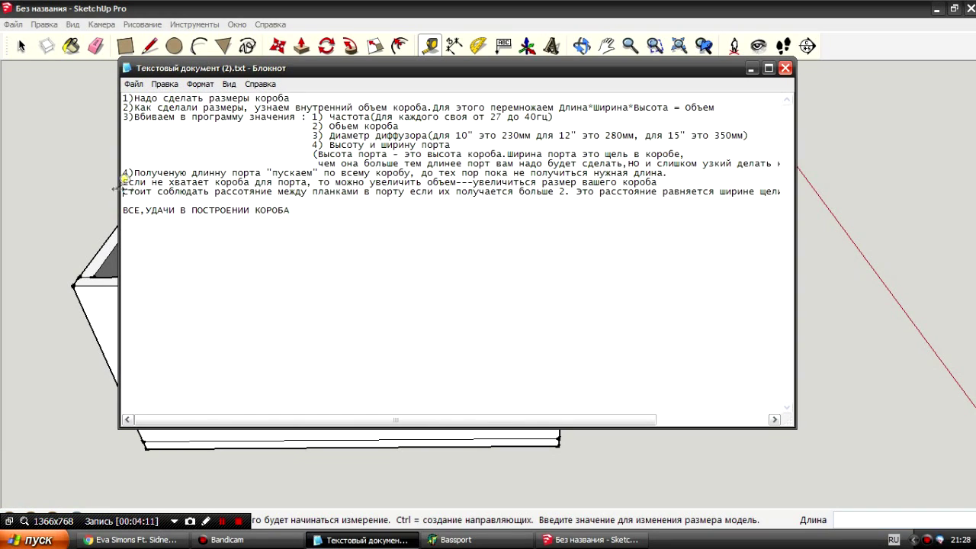
Select the note on port plank spacing, then return to SketchUp and orbit the box
left_click(116, 183)
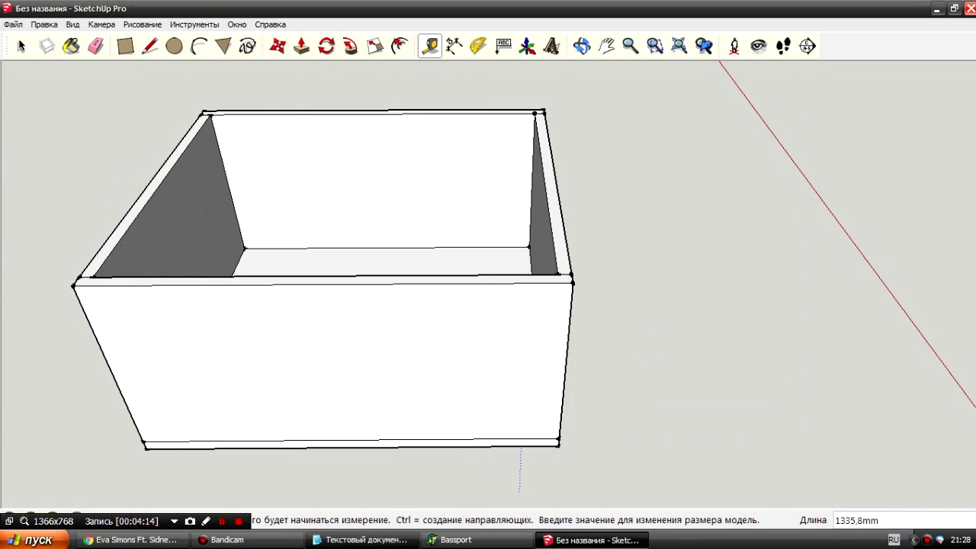
left_click(362, 540)
left_click_drag(123, 191, 732, 191)
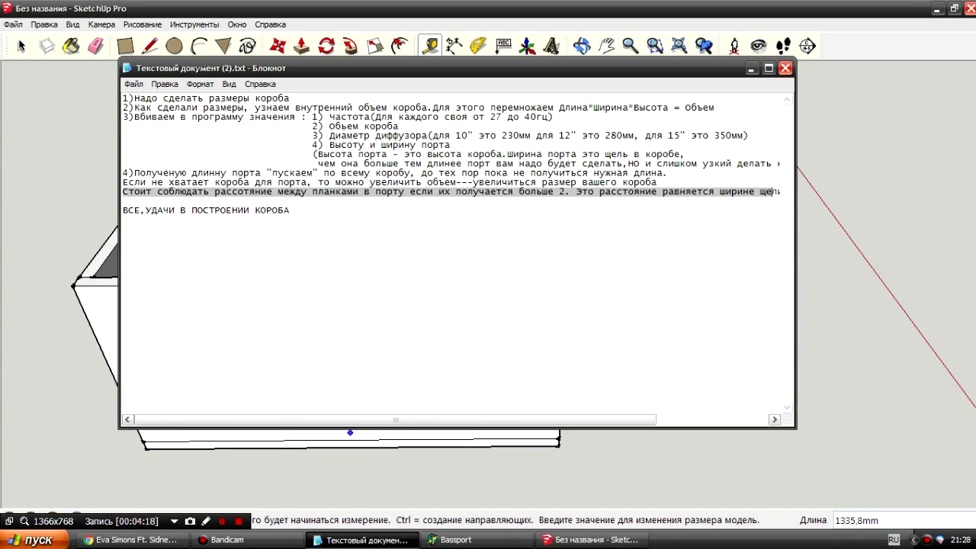
left_click_drag(557, 419, 668, 419)
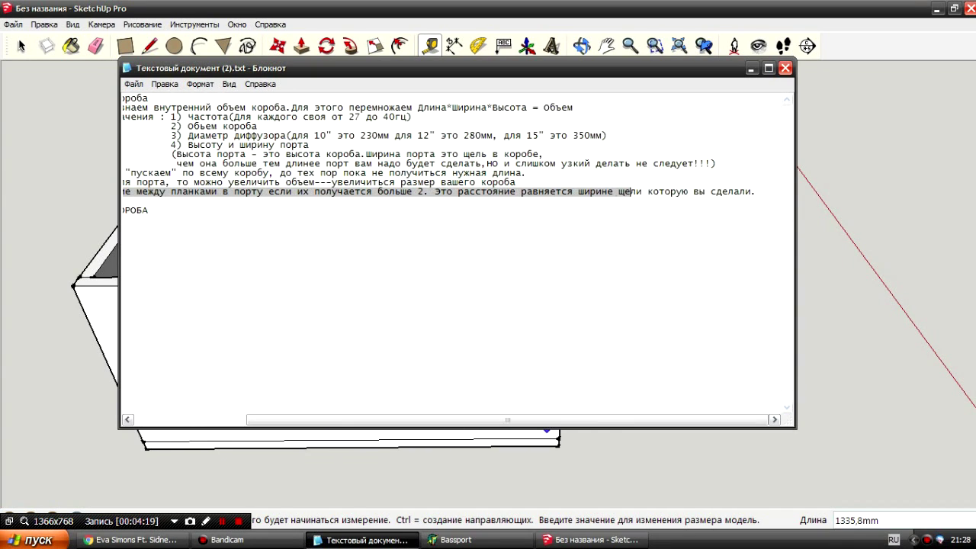
left_click_drag(636, 191, 677, 191)
left_click(742, 192)
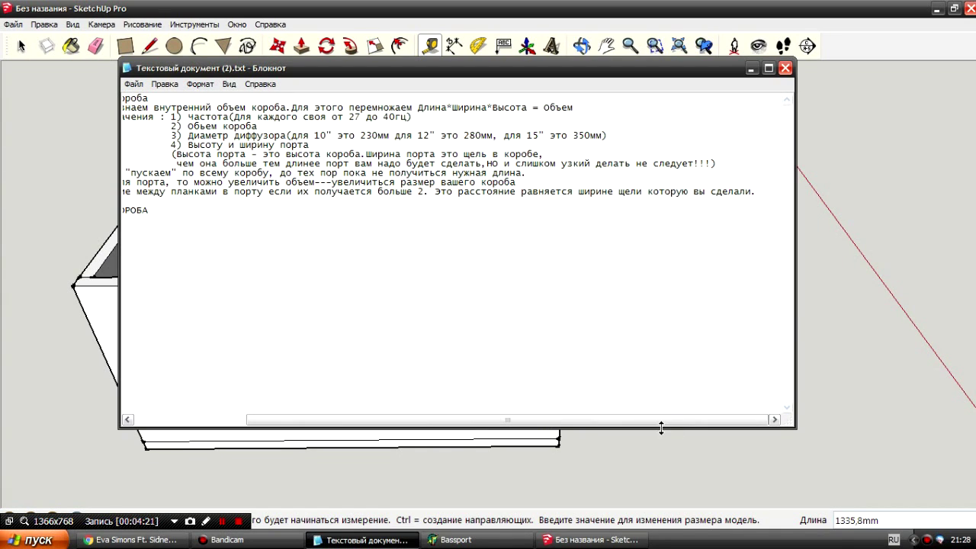
left_click_drag(661, 427, 549, 428)
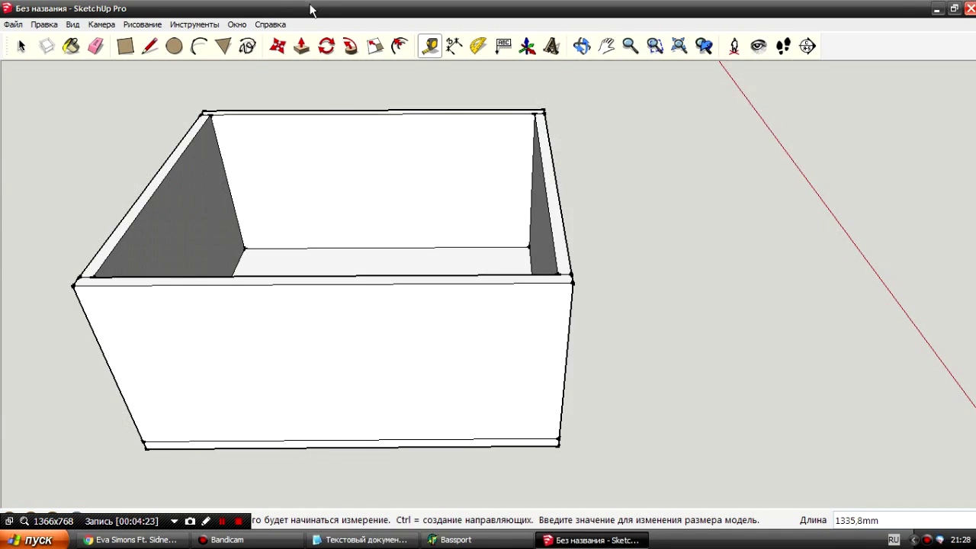
mouse_move(374, 190)
middle_mouse_down()
mouse_move(368, 245)
mouse_move(357, 190)
mouse_move(2, 211)
mouse_move(460, 209)
mouse_move(135, 13)
middle_mouse_up()
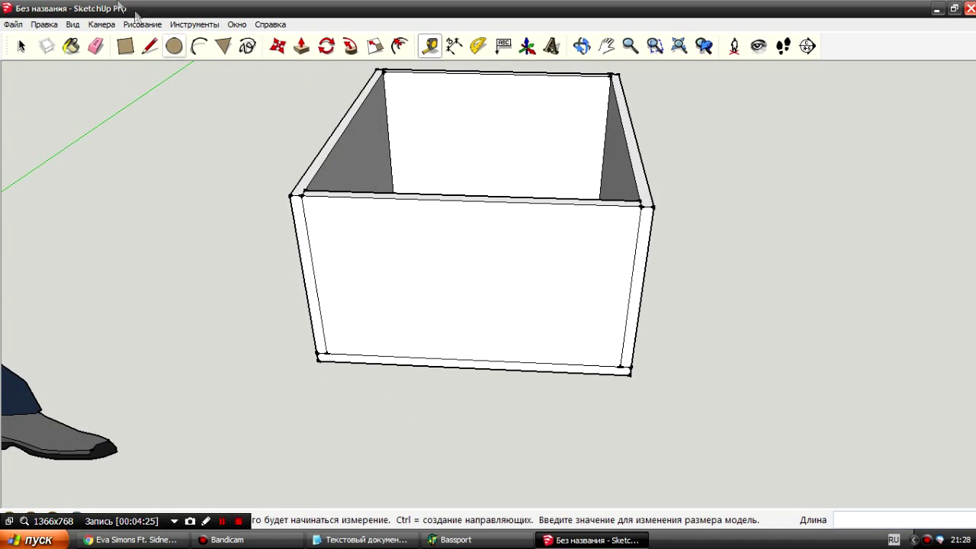
Mark a point 100 mm in from the front panel's top-right corner along the top edge
left_click(149, 46)
left_click(640, 206)
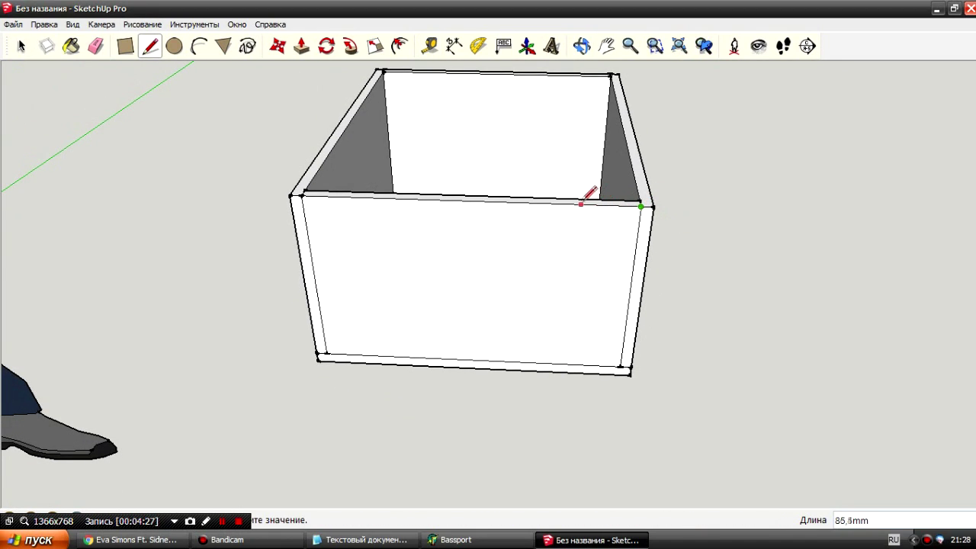
type("100")
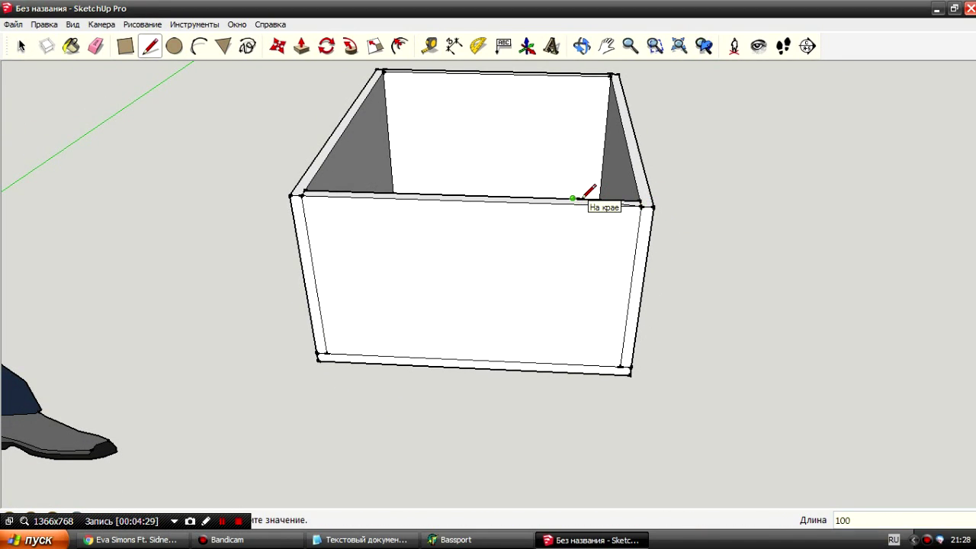
key("Return")
left_click(640, 206)
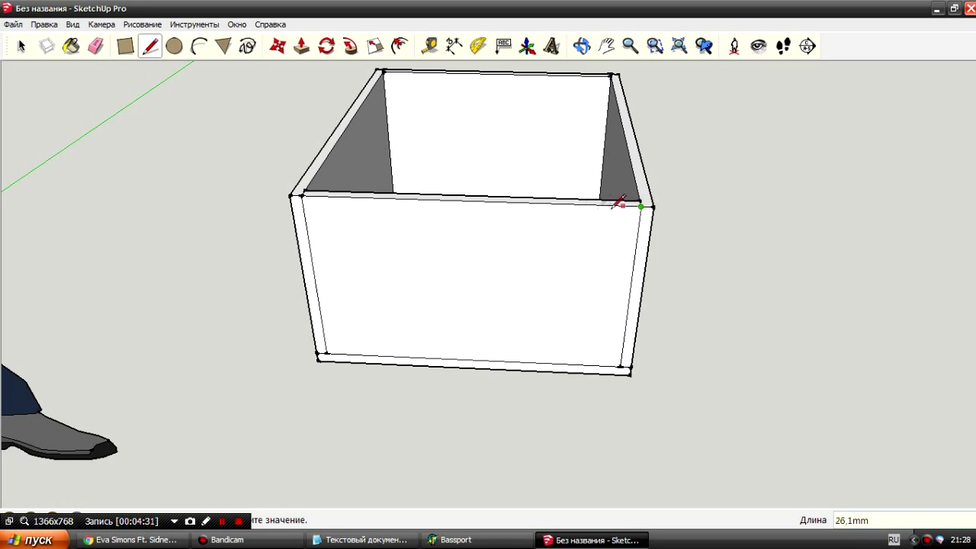
type("1")
key("Return")
Draw a vertical line from the 100 mm mark down to the front panel's bottom edge
left_click(563, 363)
mouse_move(602, 267)
middle_mouse_down()
mouse_move(644, 267)
mouse_move(497, 246)
mouse_move(511, 217)
middle_mouse_up()
mouse_move(510, 271)
middle_mouse_down()
mouse_move(496, 100)
mouse_move(536, 402)
mouse_move(465, 174)
middle_mouse_up()
left_click(477, 132)
left_click(473, 217)
mouse_move(518, 218)
middle_mouse_down()
mouse_move(534, 26)
mouse_move(492, 128)
mouse_move(465, 261)
mouse_move(442, 285)
middle_mouse_up()
left_click(96, 45)
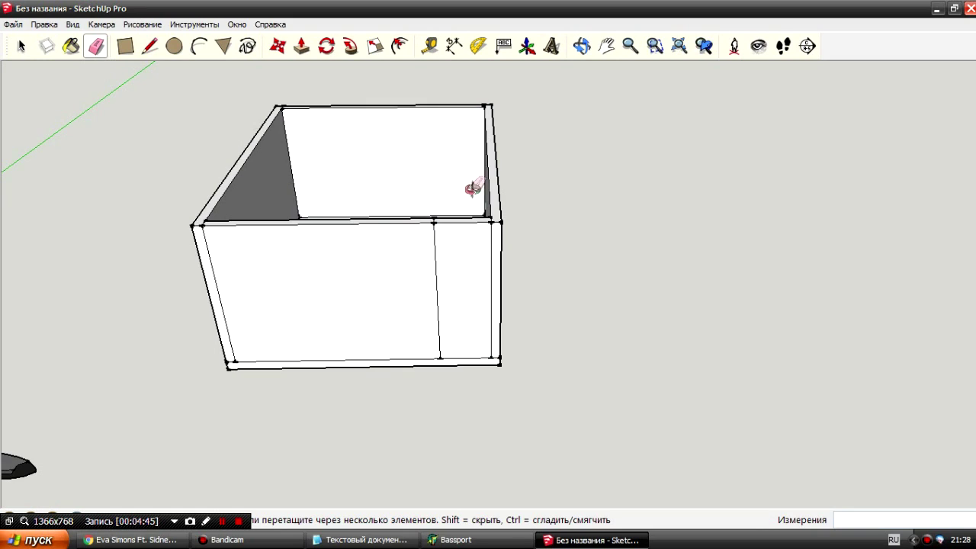
Push the 100 mm right strip of the front panel through 18 mm to open the slot
middle_click_drag(476, 186, 462, 240)
key("p")
left_click(457, 352)
type("1")
key("Return")
key("e")
mouse_move(421, 342)
middle_mouse_down()
mouse_move(505, 251)
mouse_move(406, 379)
mouse_move(592, 326)
mouse_move(895, 331)
mouse_move(633, 230)
mouse_move(653, 244)
mouse_move(736, 248)
middle_mouse_up()
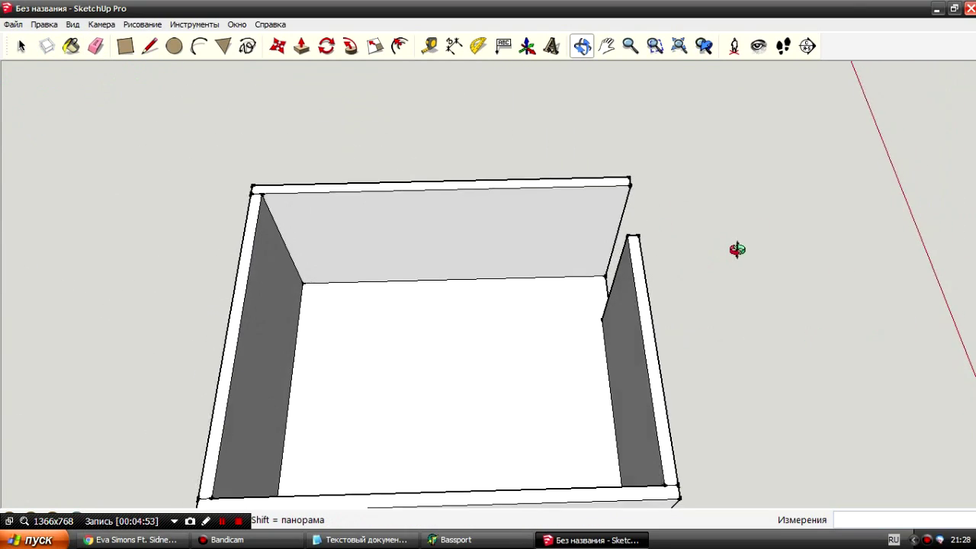
Outline a 500 × 18 mm plank rectangle on the floor, running in from the right wall
left_click(150, 47)
left_click(602, 321)
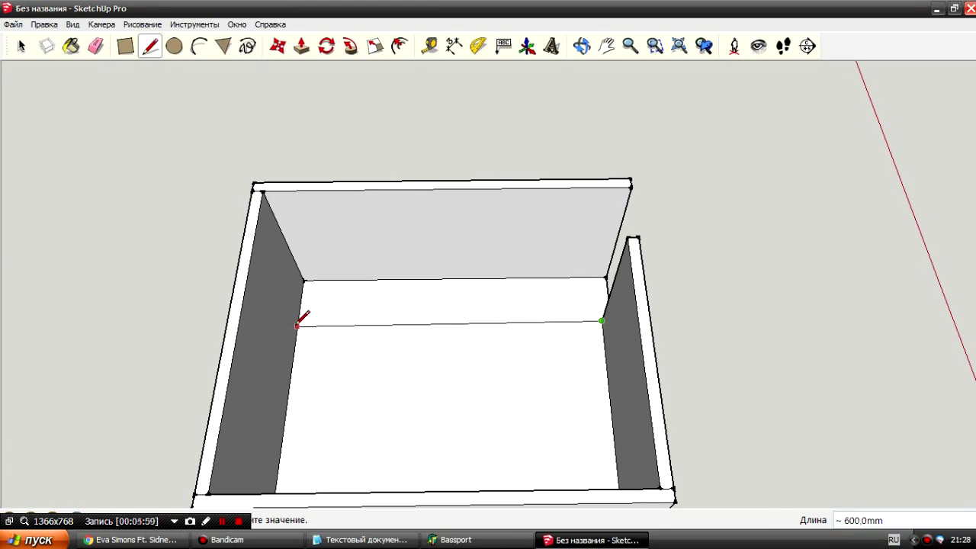
key("BackSpace")
type("50")
key("Return")
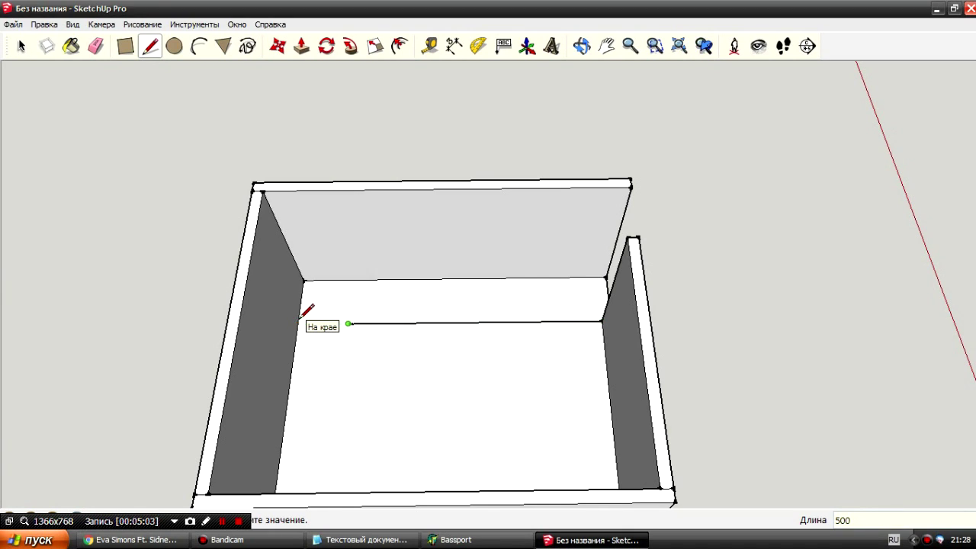
type("18")
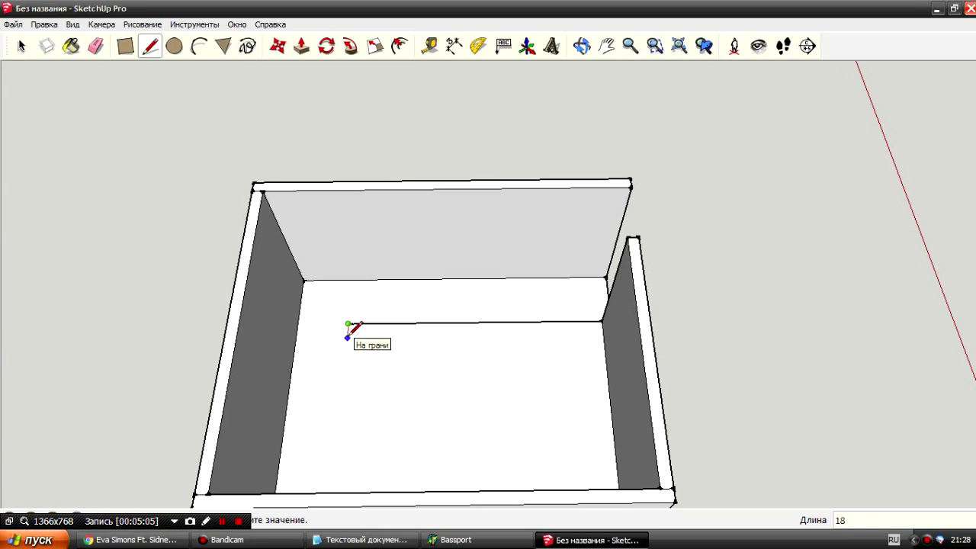
left_click(348, 332)
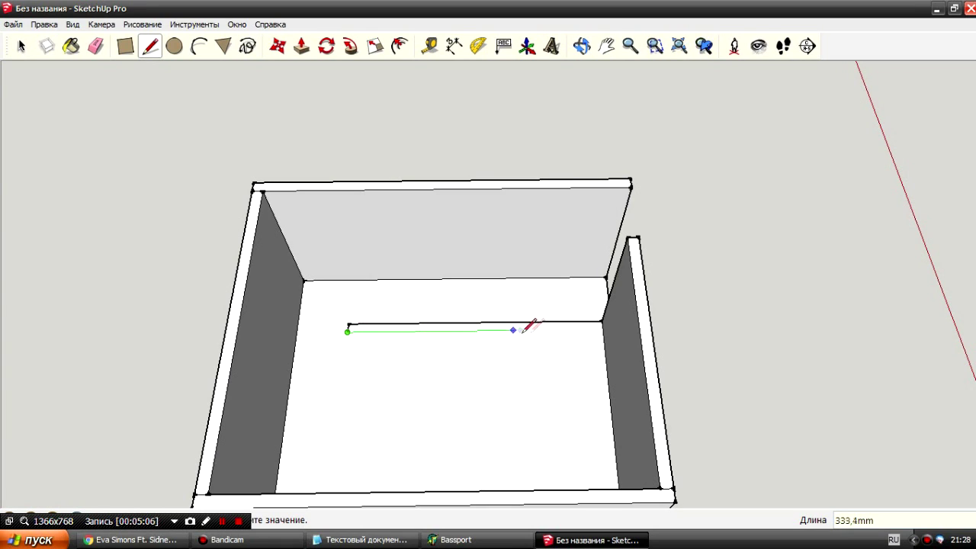
left_click(603, 329)
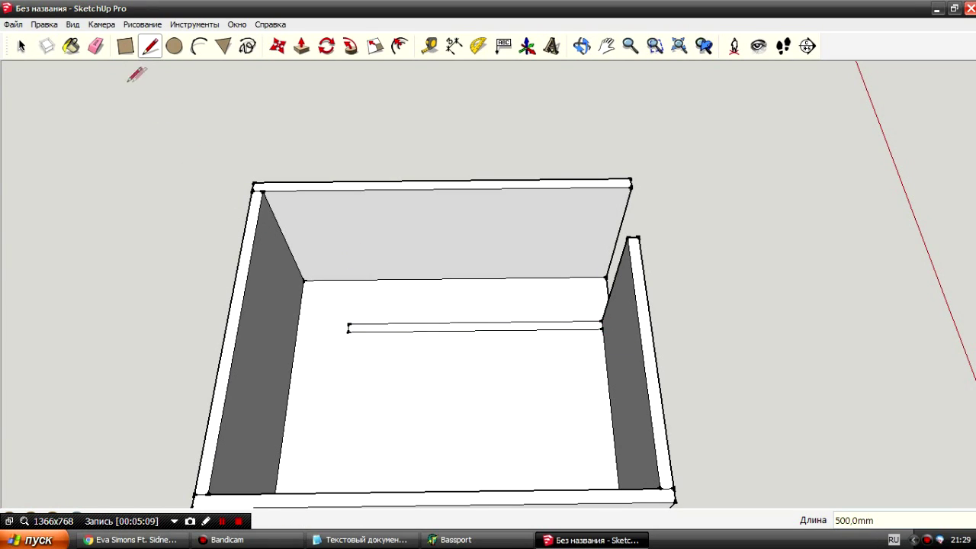
Place tape-measure guides off the first plank, including one 100 mm below its corner
scroll(336, 272, "up", 2)
left_click(429, 46)
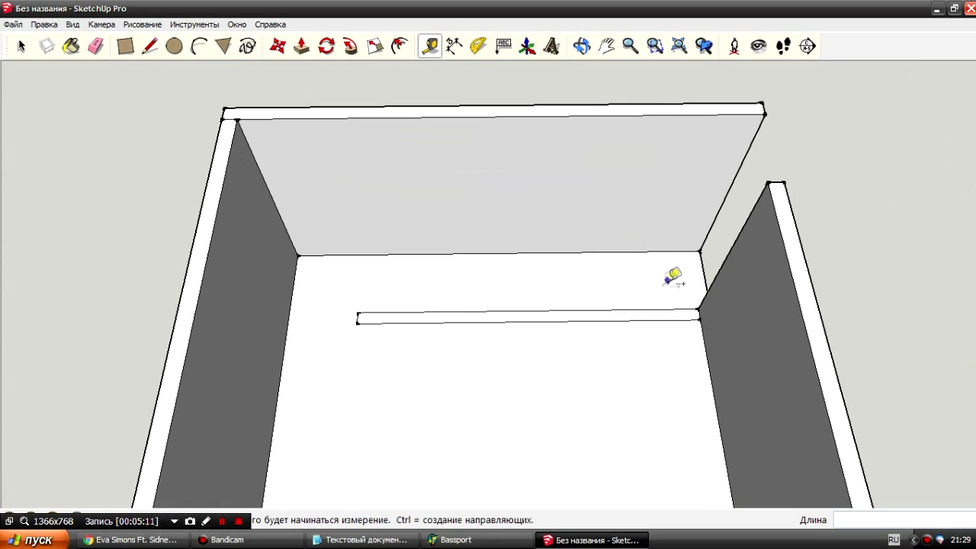
left_click(654, 309)
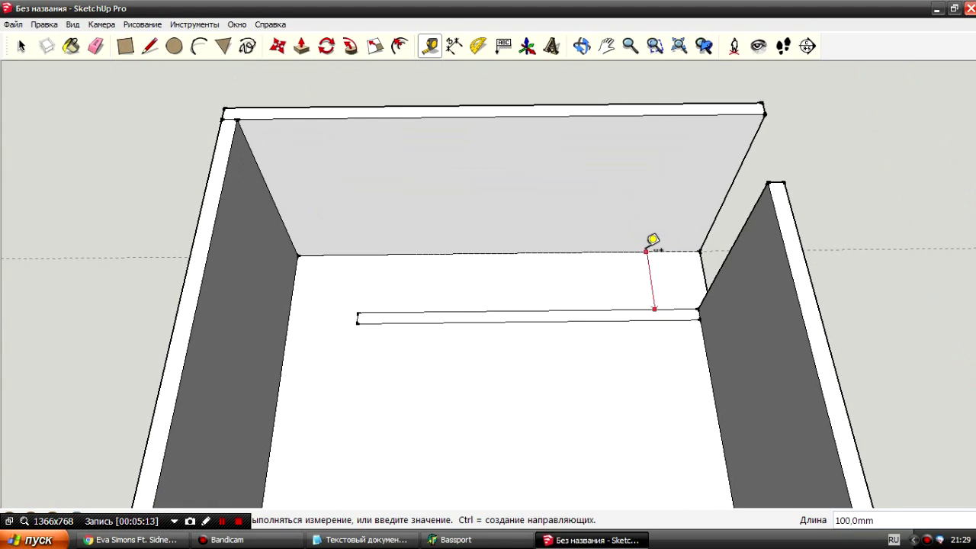
left_click(601, 252)
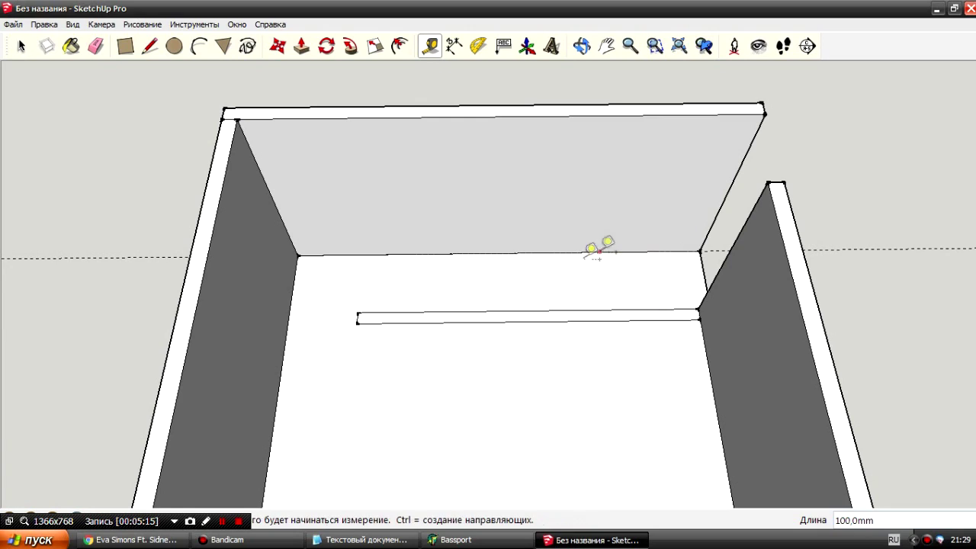
left_click(429, 310)
left_click(429, 254)
left_click(358, 312)
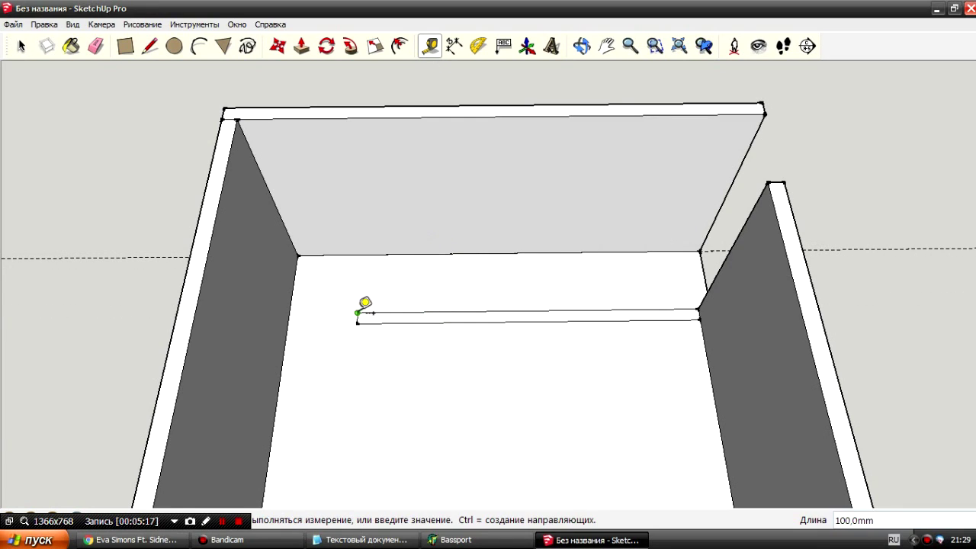
left_click(290, 313)
left_click(356, 324)
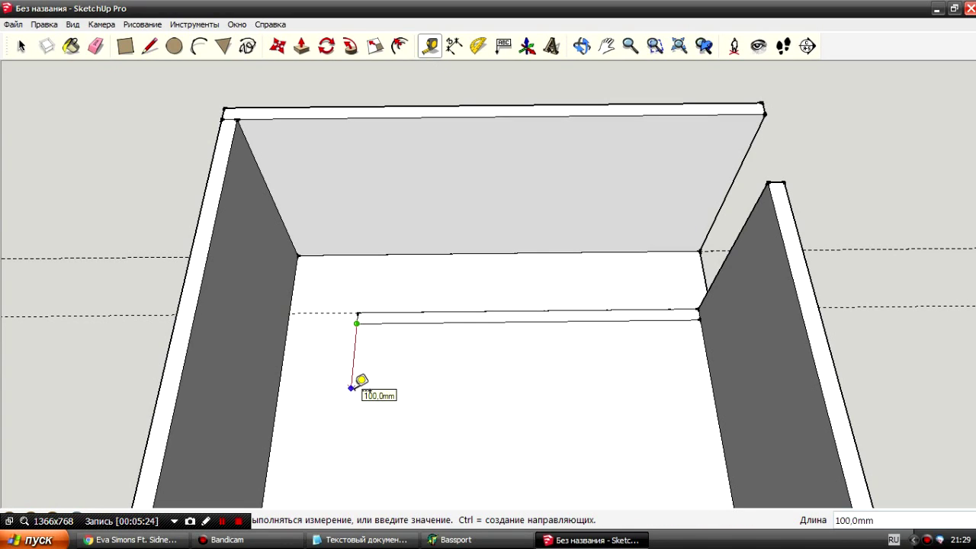
left_click(352, 388)
Draw the 500 × 18 mm second plank outline from the guide point to the left wall
left_click(150, 46)
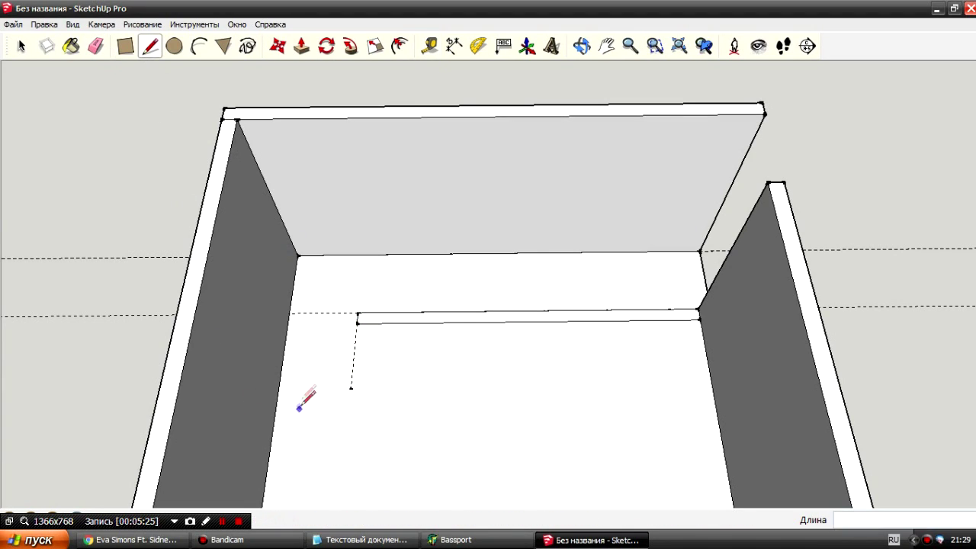
left_click(354, 388)
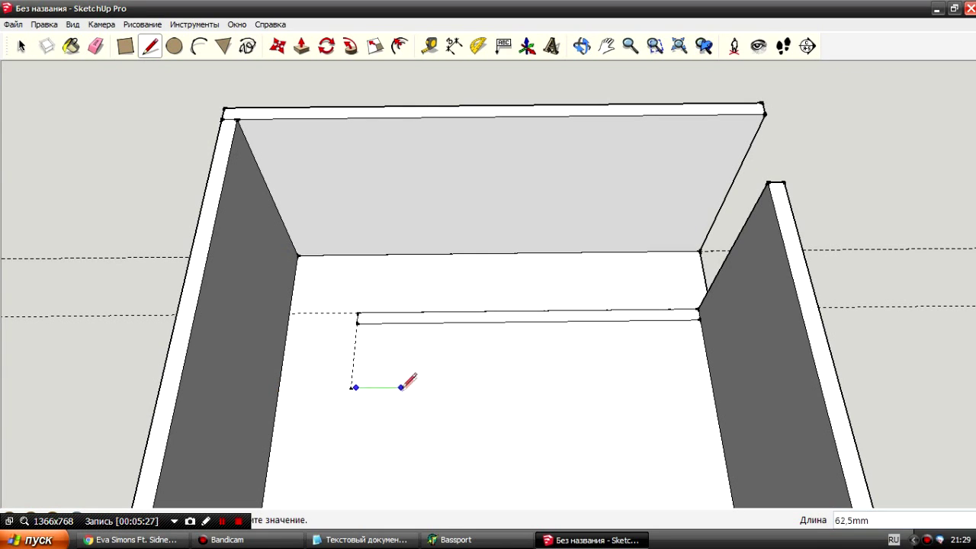
left_click(351, 388)
left_click(279, 388)
middle_click_drag(278, 388, 314, 346)
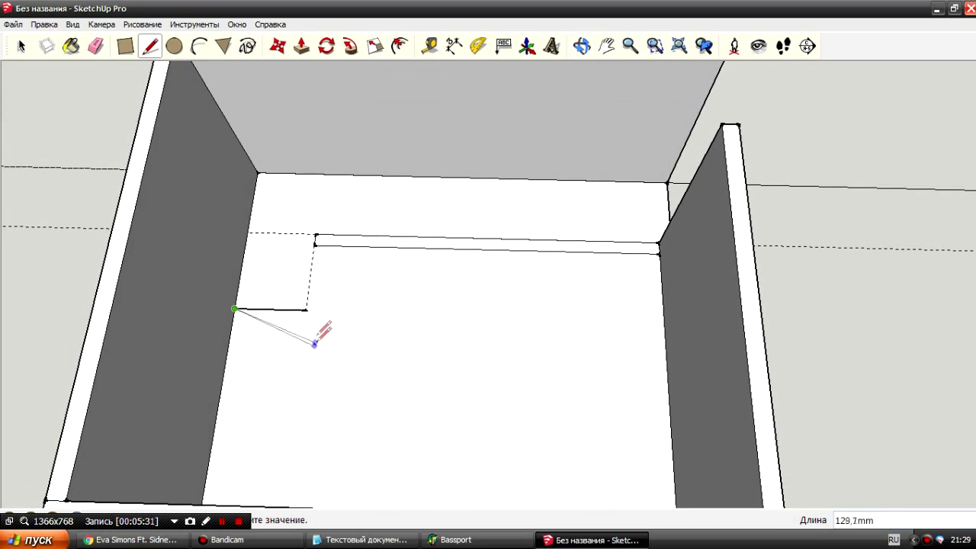
left_click(306, 309)
mouse_move(651, 324)
middle_mouse_down()
mouse_move(649, 279)
mouse_move(662, 307)
mouse_move(664, 289)
middle_mouse_up()
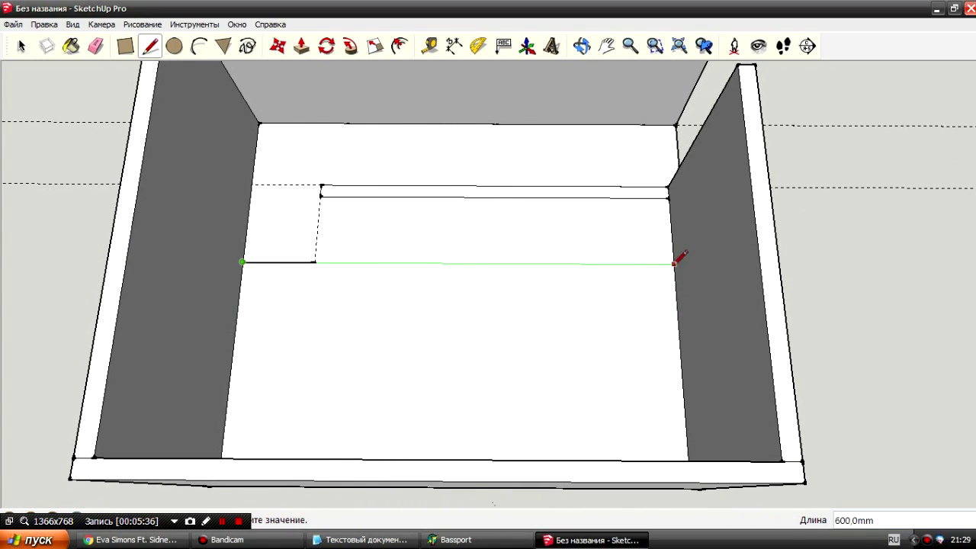
key("Return")
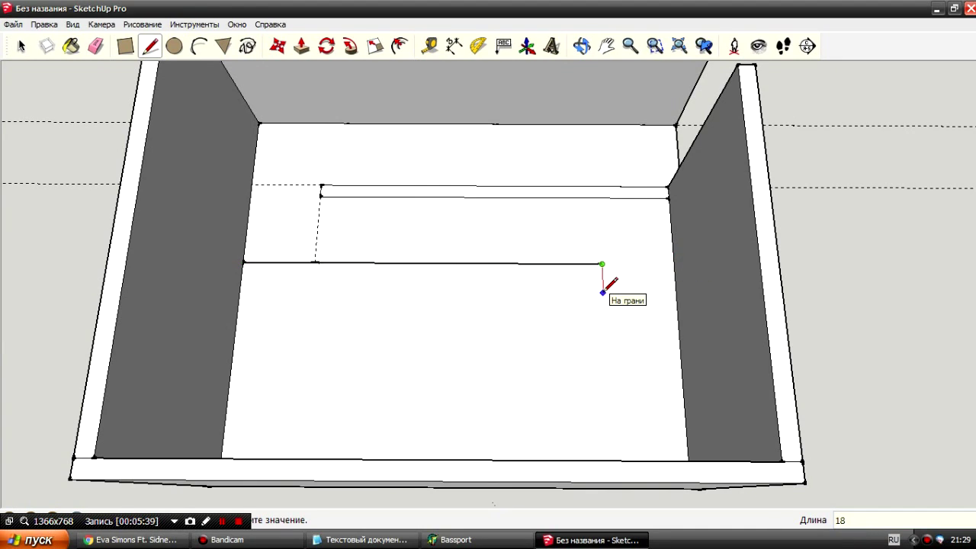
key("Return")
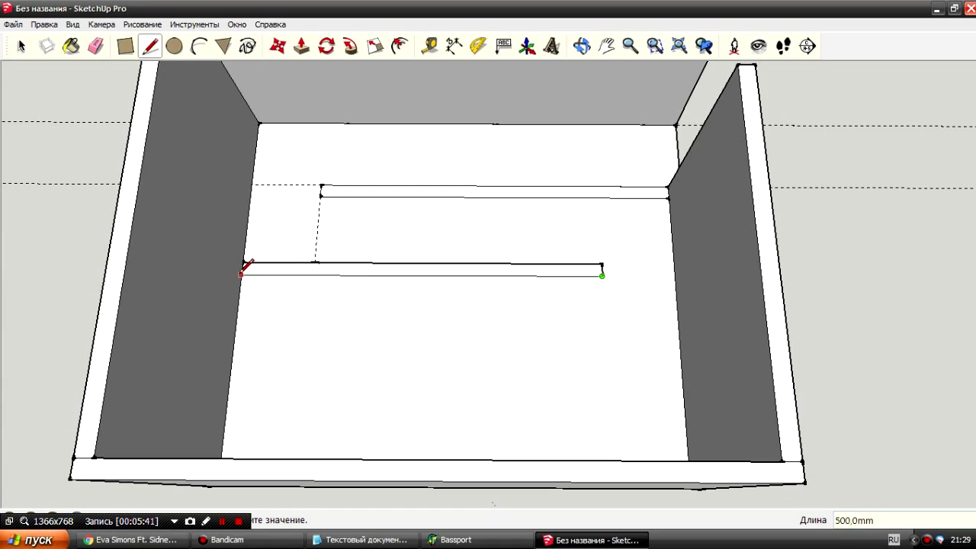
left_click(240, 273)
In top view, draw a 264 mm floor edge from the second plank strip to the left wall
left_click(96, 46)
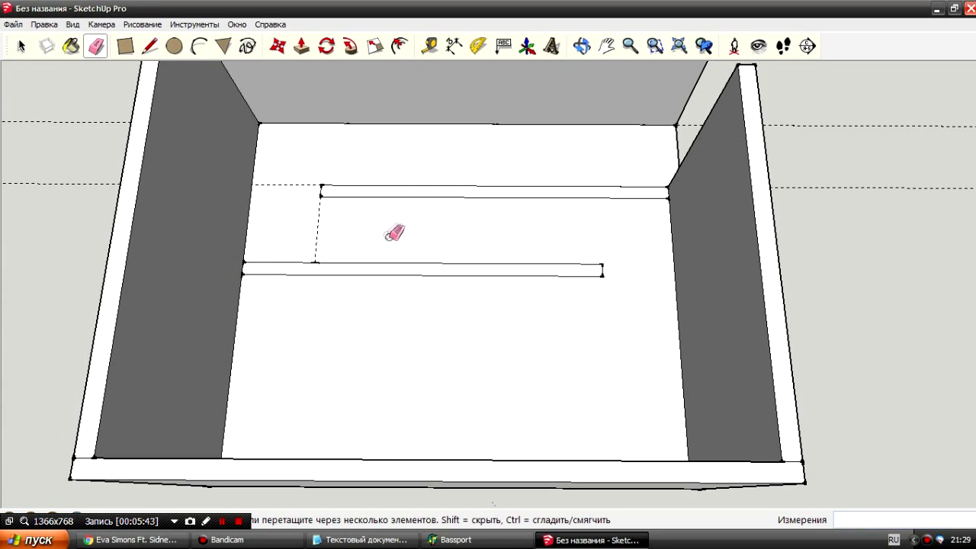
mouse_move(305, 171)
middle_mouse_down()
mouse_move(516, 227)
mouse_move(442, 200)
middle_mouse_up()
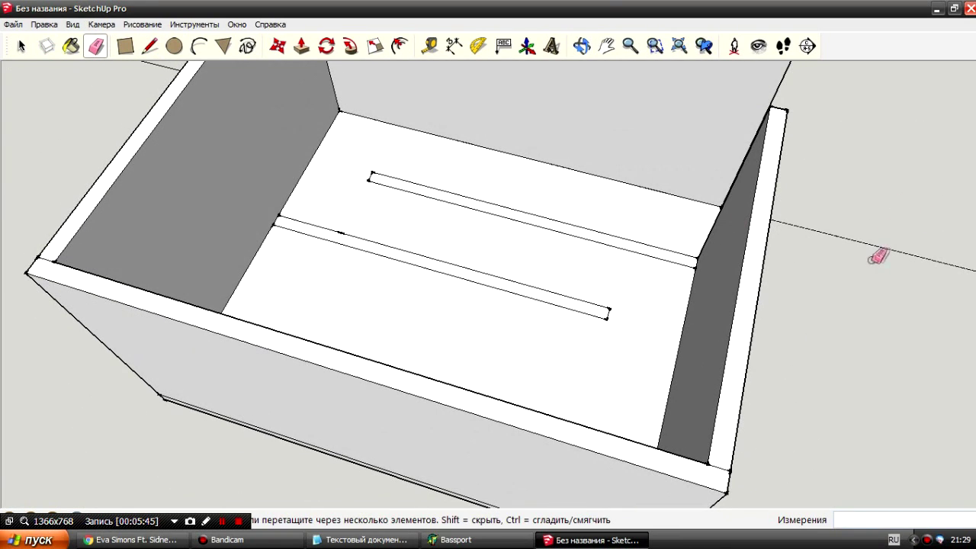
mouse_move(898, 258)
middle_mouse_down()
mouse_move(621, 251)
mouse_move(508, 218)
mouse_move(527, 218)
middle_mouse_up()
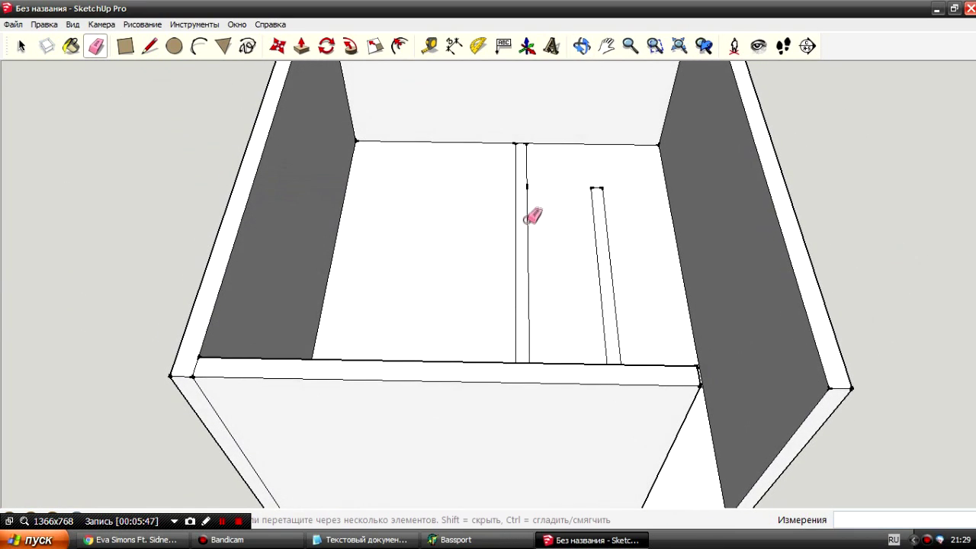
left_click(152, 48)
left_click(515, 219)
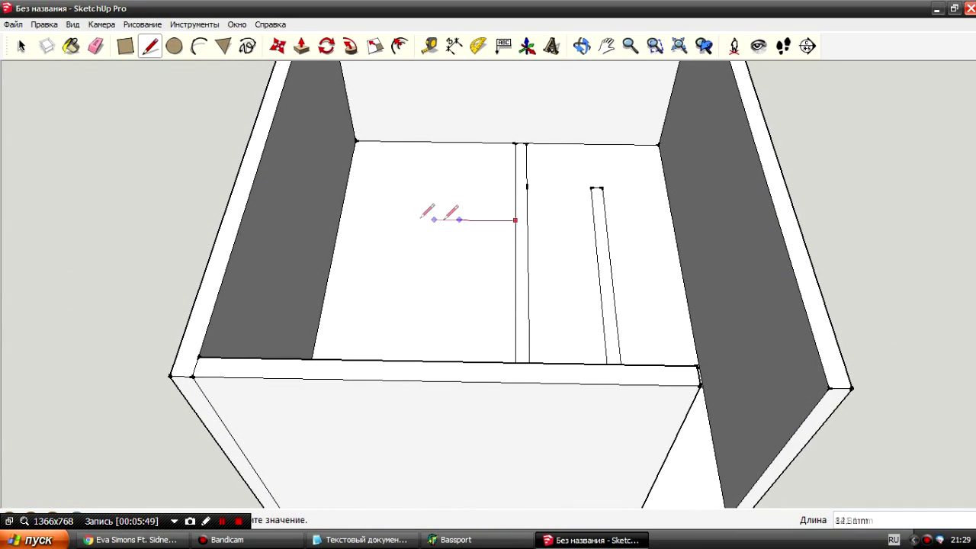
left_click(339, 220)
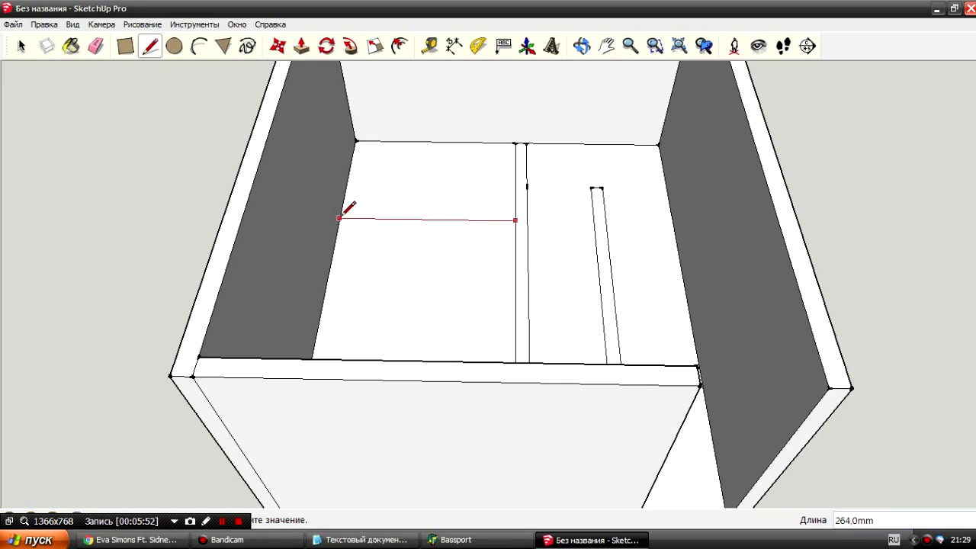
scroll(514, 183, "down", 5)
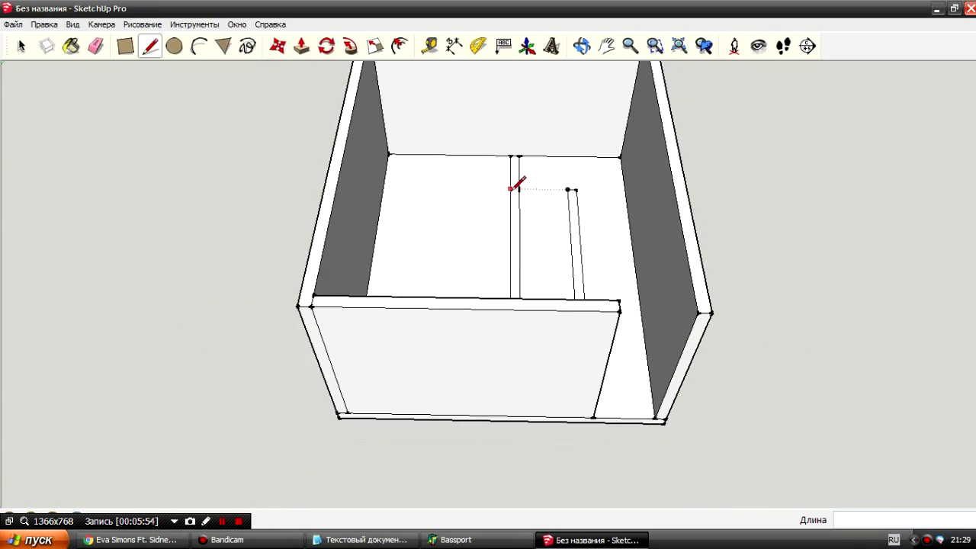
mouse_move(536, 181)
middle_mouse_down()
mouse_move(846, 200)
mouse_move(693, 168)
mouse_move(497, 157)
middle_mouse_up()
left_click(302, 46)
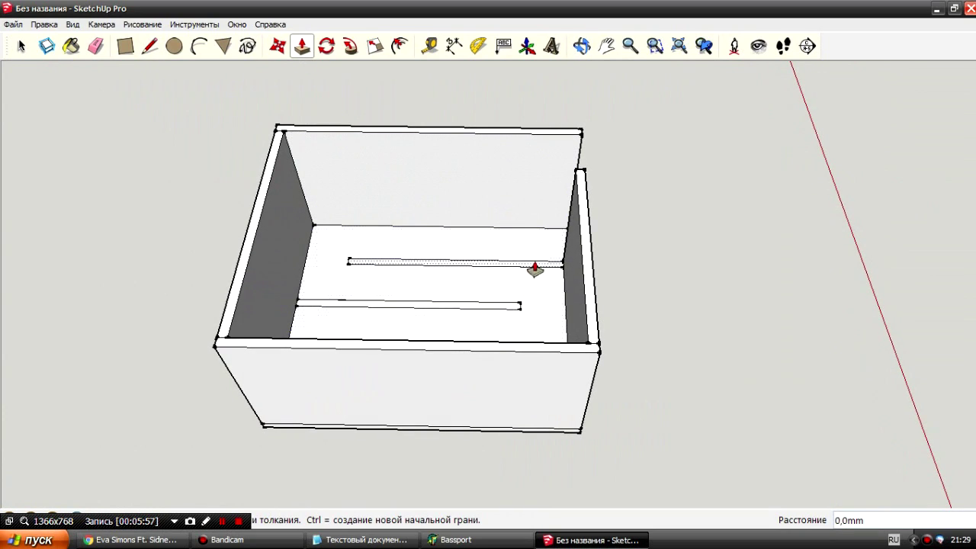
Pull the floor plank strips up 300 mm to wall height as internal port planks
left_click(534, 264)
left_click(584, 196)
mouse_move(476, 314)
middle_mouse_down()
mouse_move(214, 279)
mouse_move(262, 241)
middle_mouse_up()
left_click(150, 45)
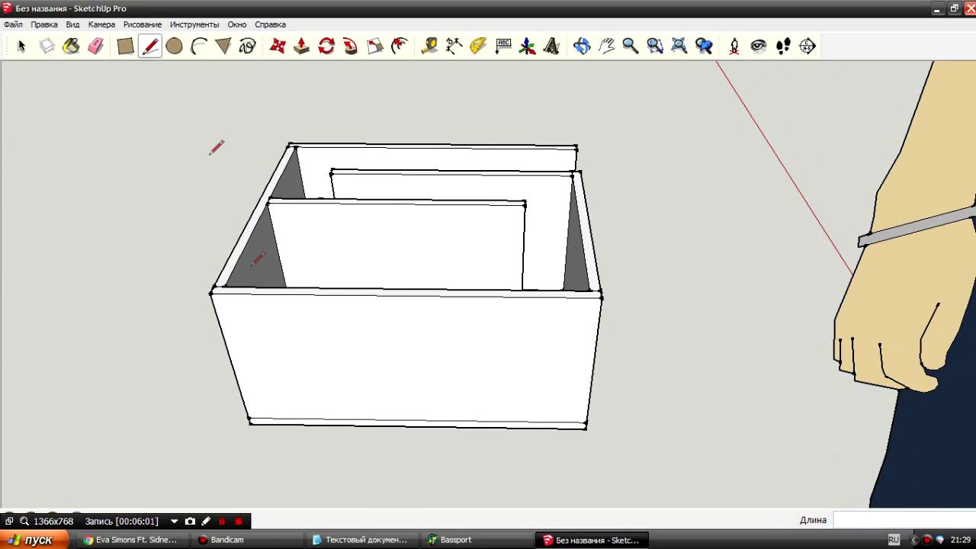
left_click(219, 291)
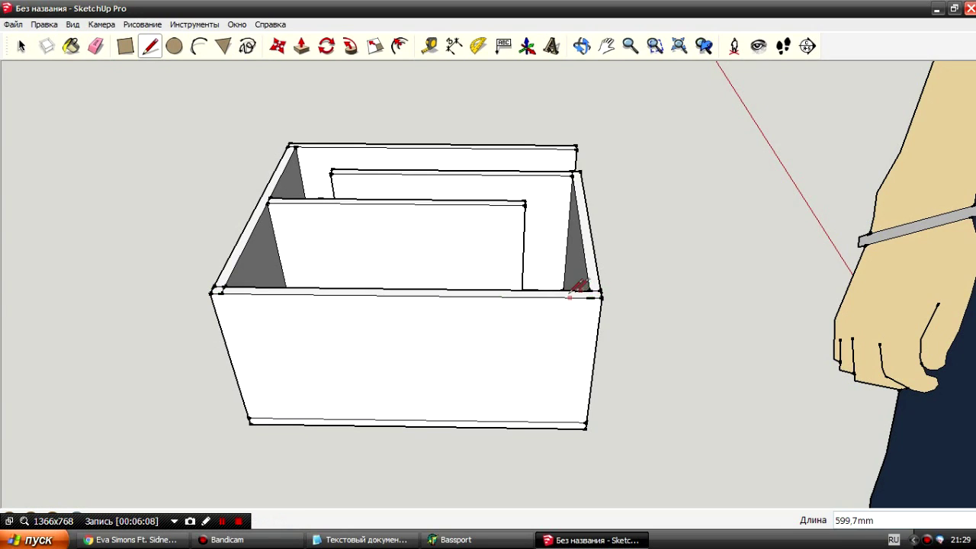
scroll(496, 308, "up", 3)
Draw the 600 mm front top edge to close the front panel face and mark its centre
left_click(65, 278)
type("616")
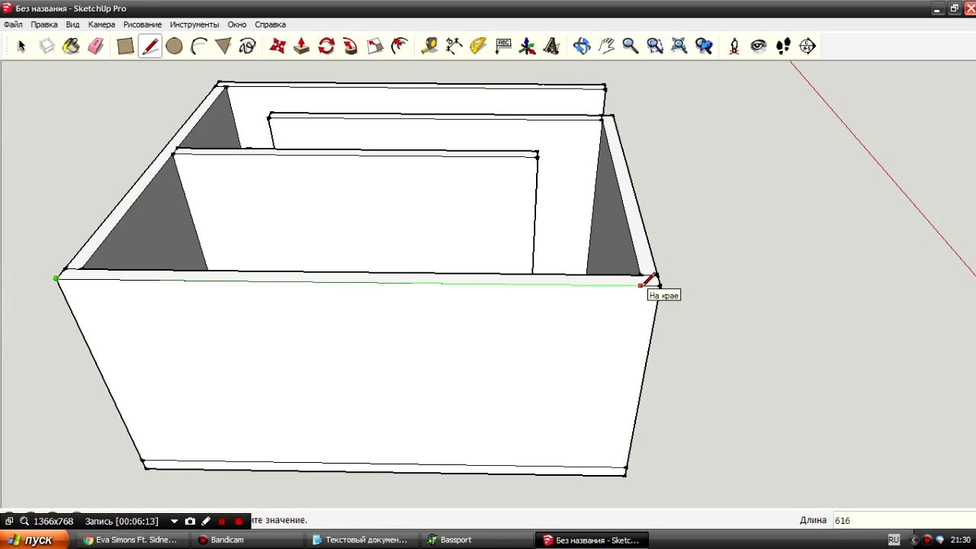
key("Return")
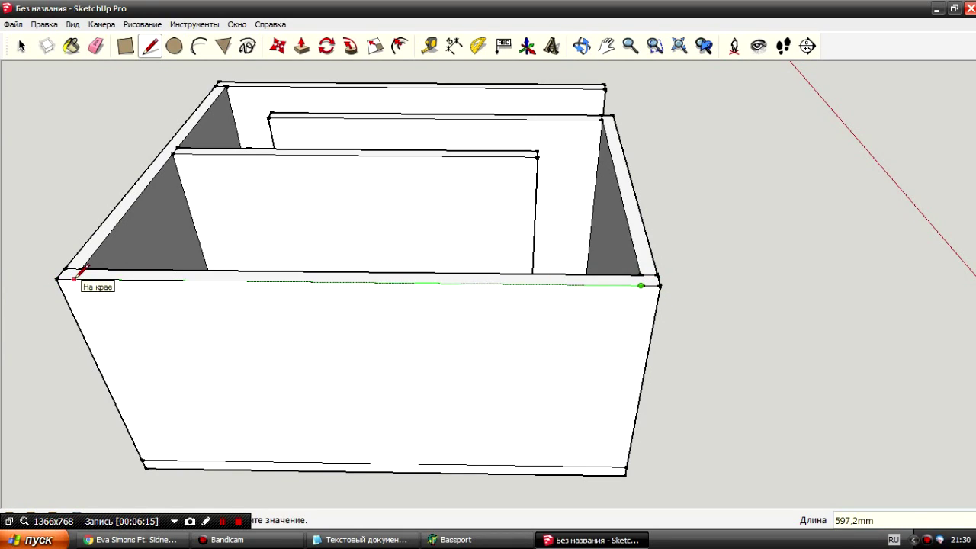
key("Return")
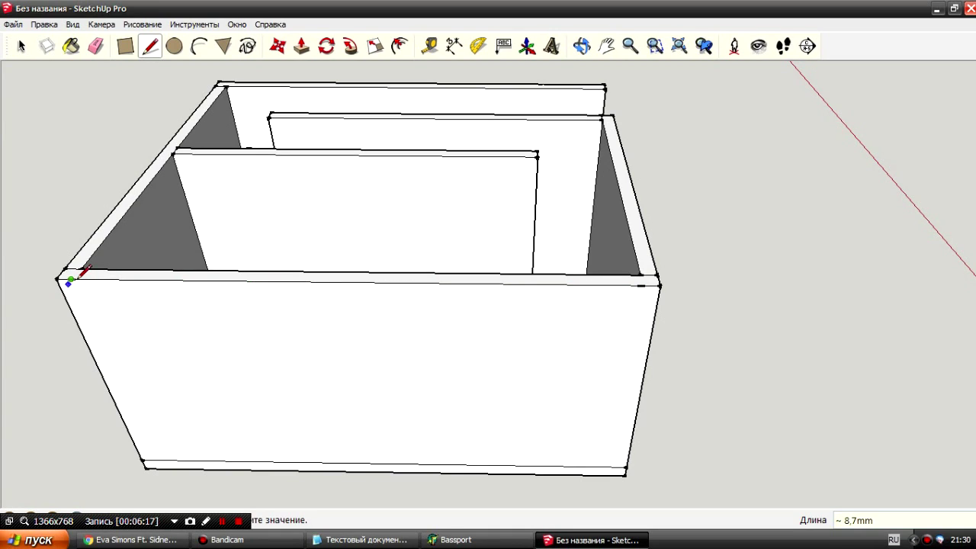
left_click(153, 460)
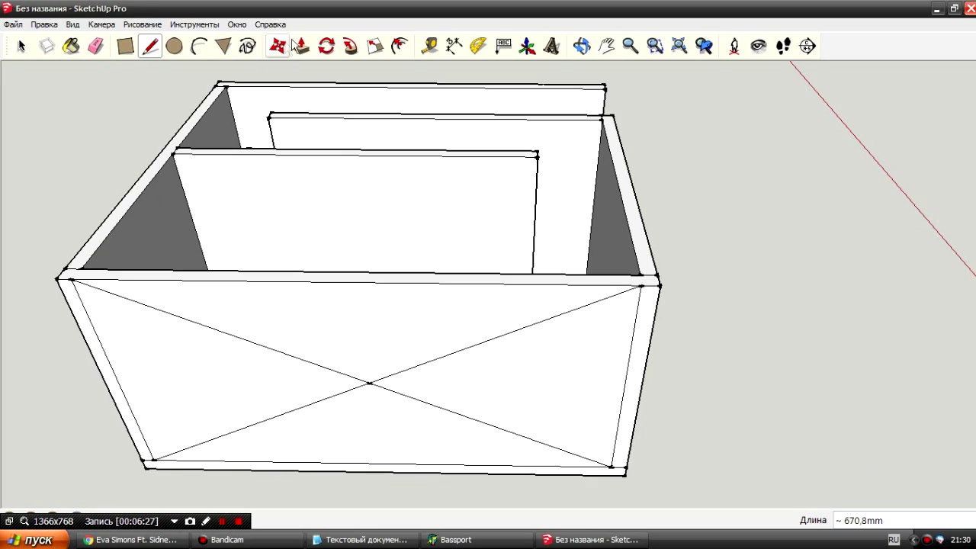
left_click(174, 46)
left_click(369, 383)
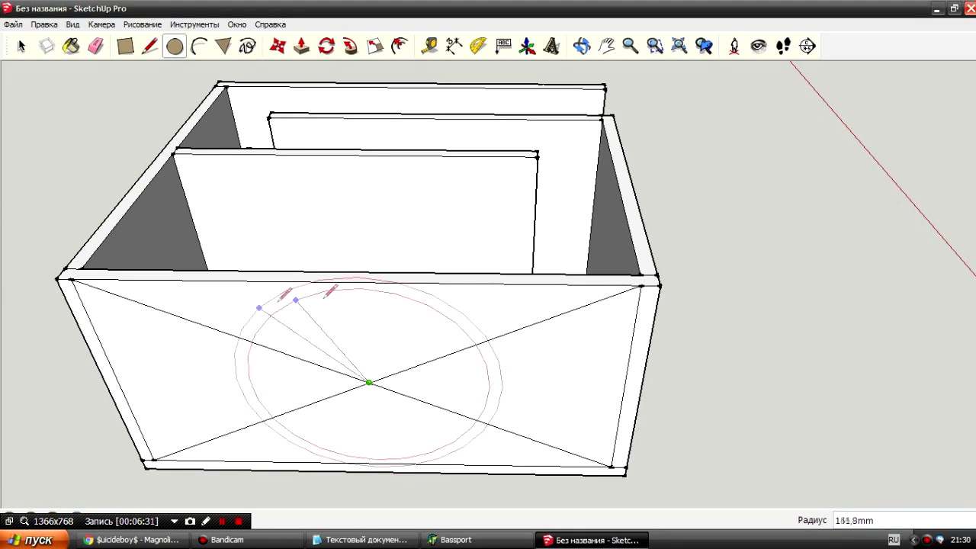
Give the circle on the diagonals' crossing a 140 mm radius
type("140")
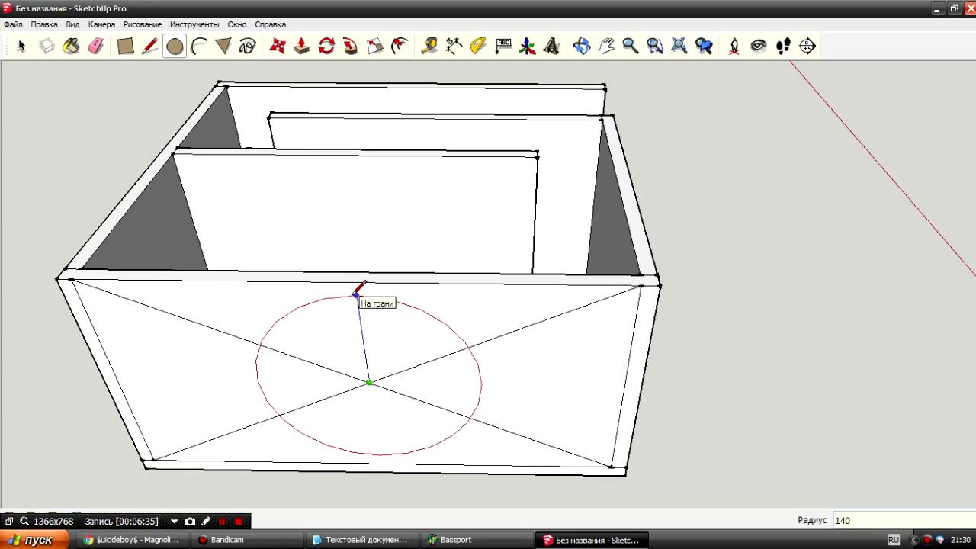
key("Return")
middle_click_drag(352, 416, 353, 278)
left_click(95, 46)
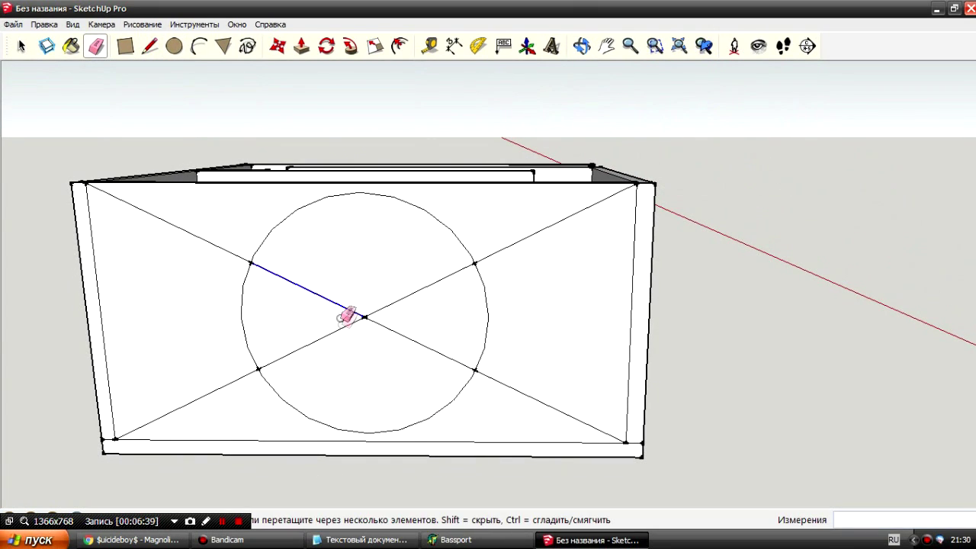
Erase the guide diagonals and leftover inner edges from the front panel
mouse_move(347, 315)
left_mouse_down()
mouse_move(305, 279)
mouse_move(191, 404)
left_mouse_up()
mouse_move(394, 394)
left_mouse_down()
mouse_move(492, 252)
mouse_move(523, 244)
left_mouse_up()
scroll(299, 148, "up", 5)
mouse_move(300, 148)
middle_mouse_down()
mouse_move(338, 183)
mouse_move(732, 405)
mouse_move(370, 269)
mouse_move(632, 276)
mouse_move(295, 266)
middle_mouse_up()
scroll(721, 395, "down", 5)
left_click(594, 275)
left_click(116, 294)
mouse_move(117, 295)
middle_mouse_down()
mouse_move(246, 246)
mouse_move(435, 255)
mouse_move(627, 242)
mouse_move(309, 256)
mouse_move(568, 325)
mouse_move(623, 392)
mouse_move(549, 290)
middle_mouse_up()
Push the 140 mm circle through the front panel to cut the speaker hole, then show the notes
left_click(302, 45)
left_click(404, 343)
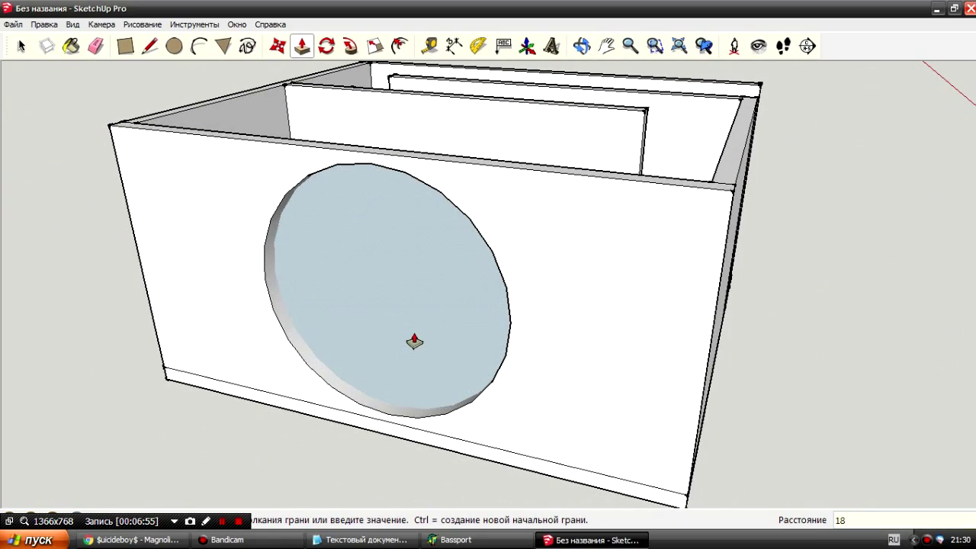
left_click(414, 336)
scroll(748, 331, "down", 3)
middle_click_drag(747, 331, 448, 338)
left_click(359, 539)
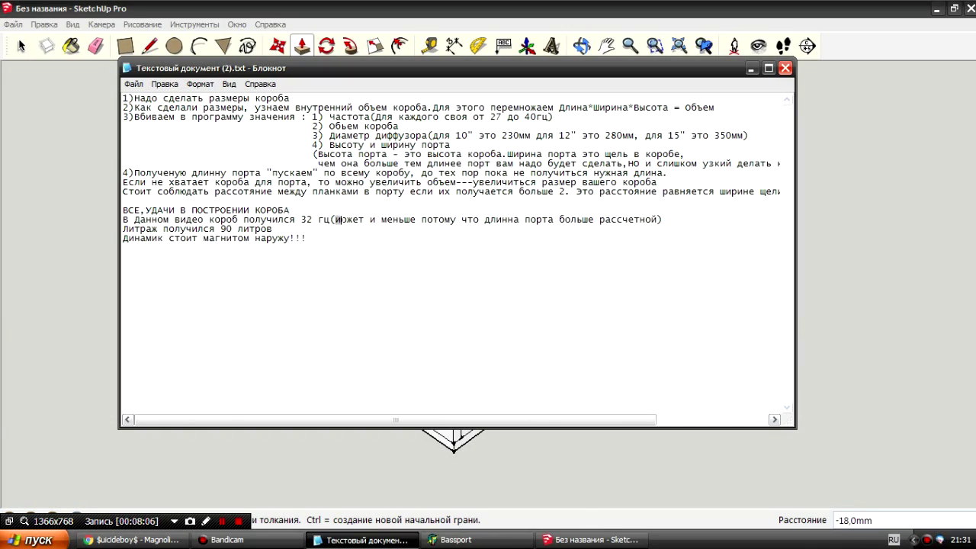
Return to the finished box model with its speaker hole and internal port baffles
left_click(867, 299)
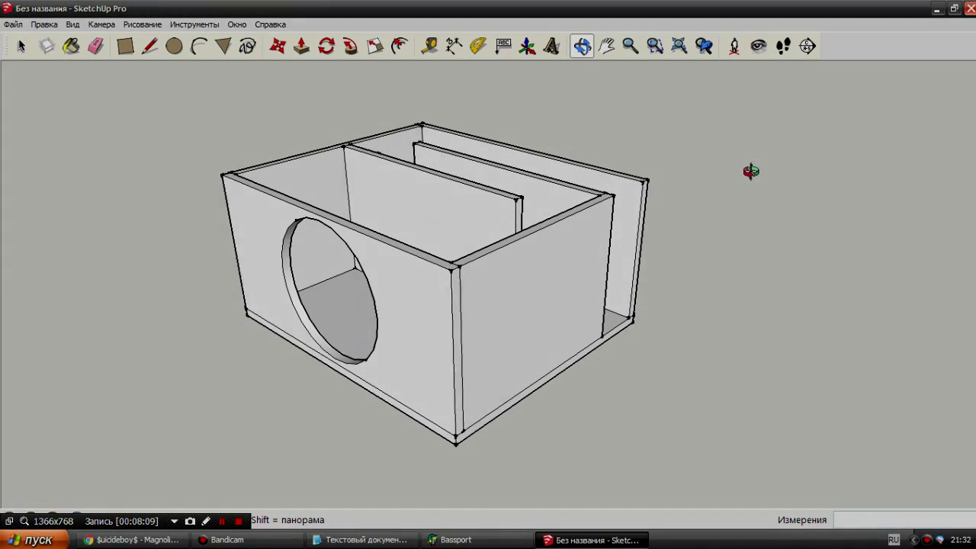